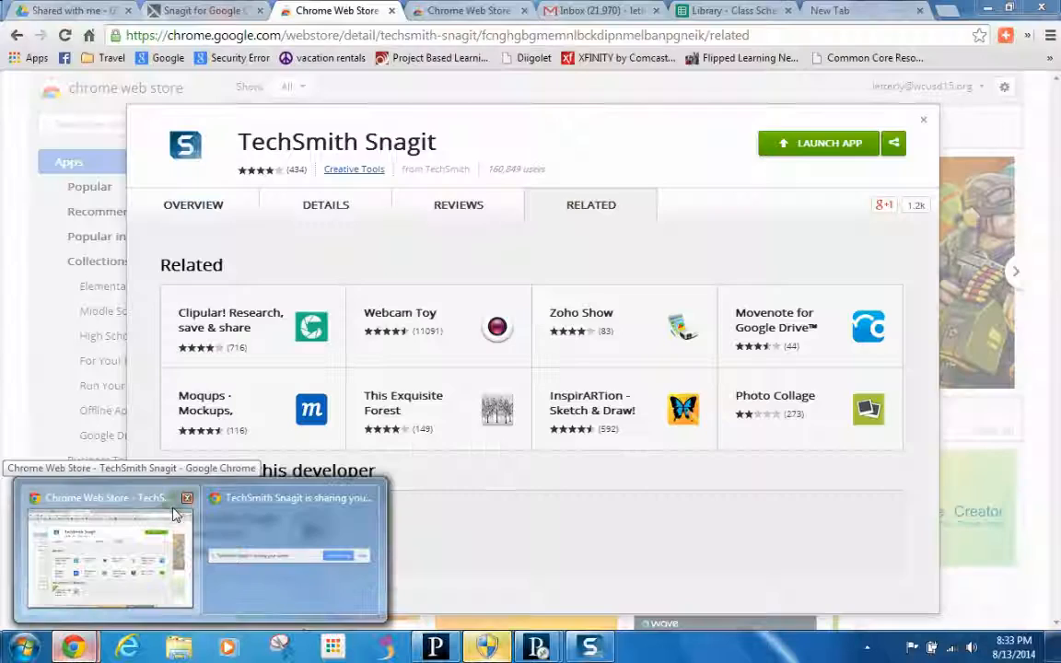
- Bring Chrome forward and show the Library - Class Schedules 2014-08-11 spreadsheet
left_click(158, 534)
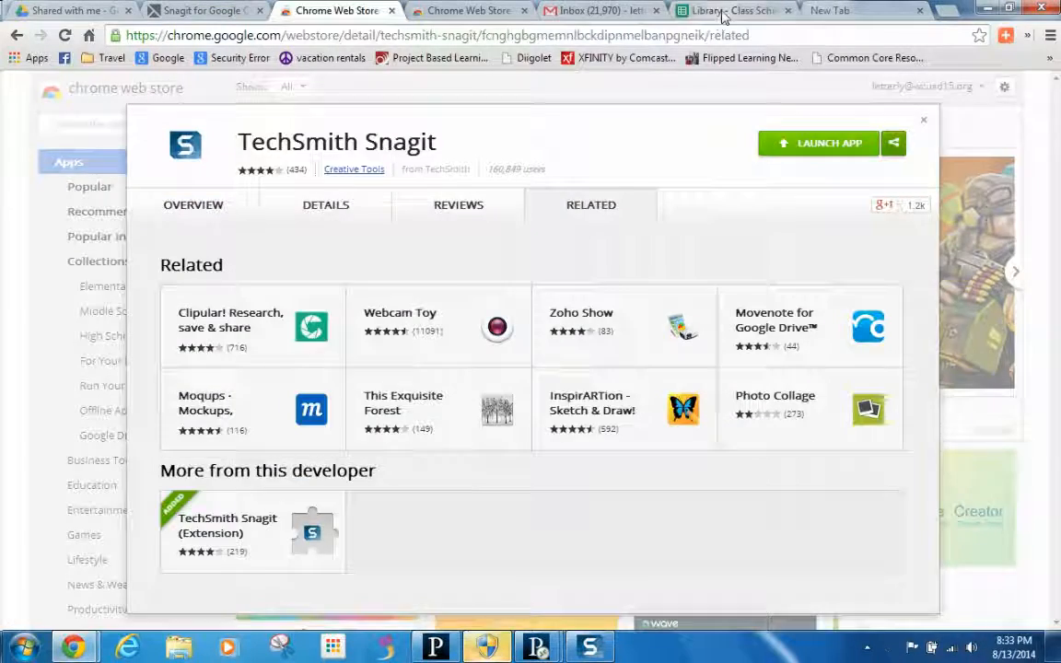
left_click(682, 11)
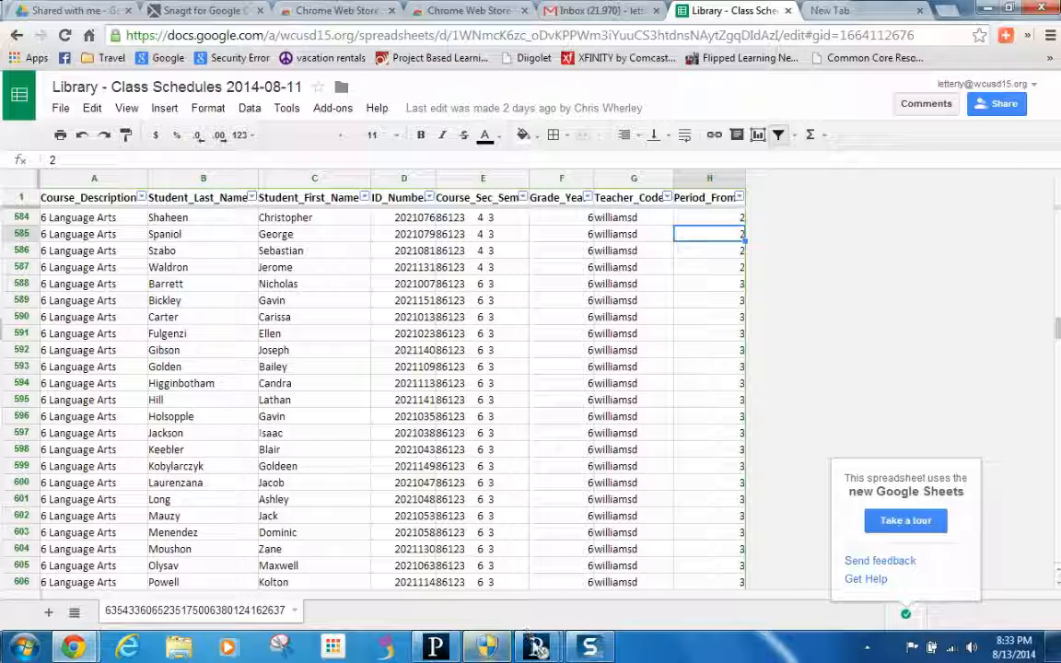
left_click(541, 486)
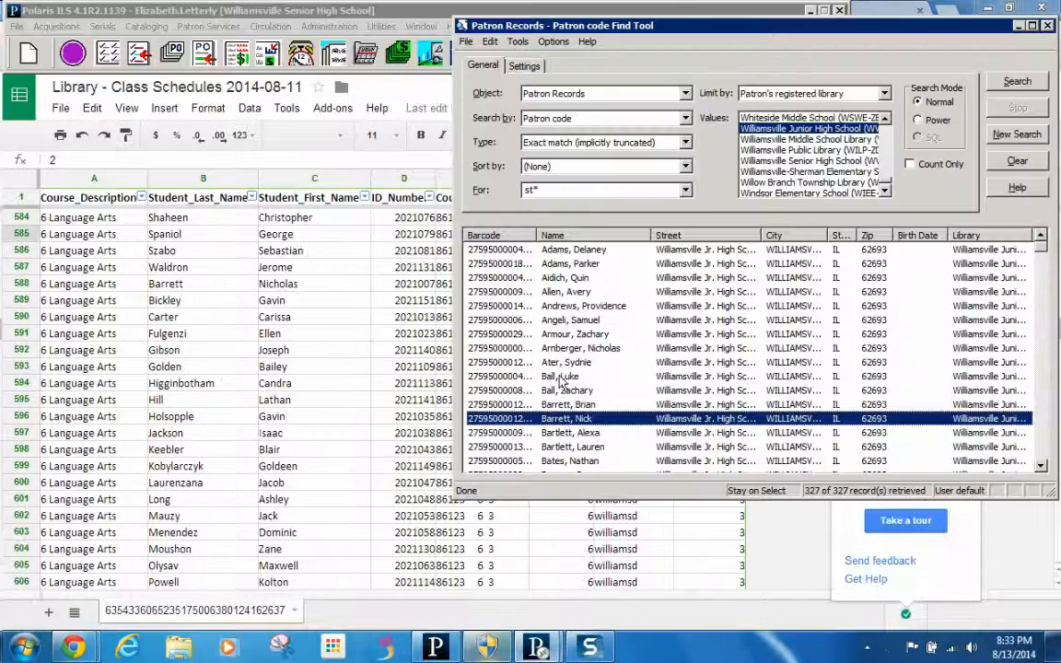
left_click(1002, 538)
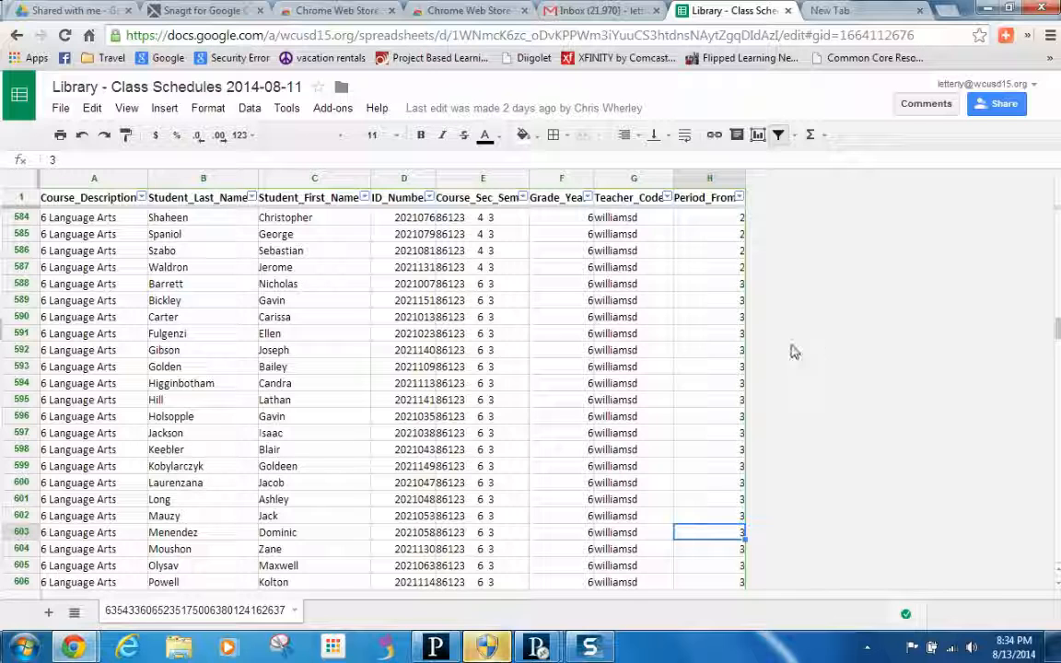
left_click(1057, 586)
left_click(1057, 587)
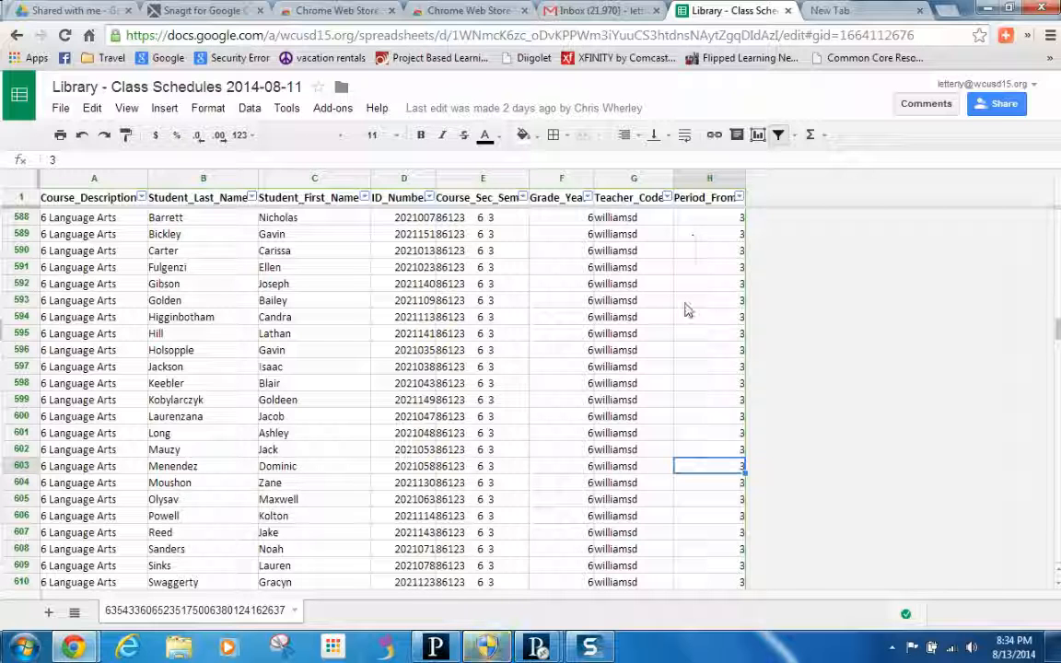
mouse_move(550, 645)
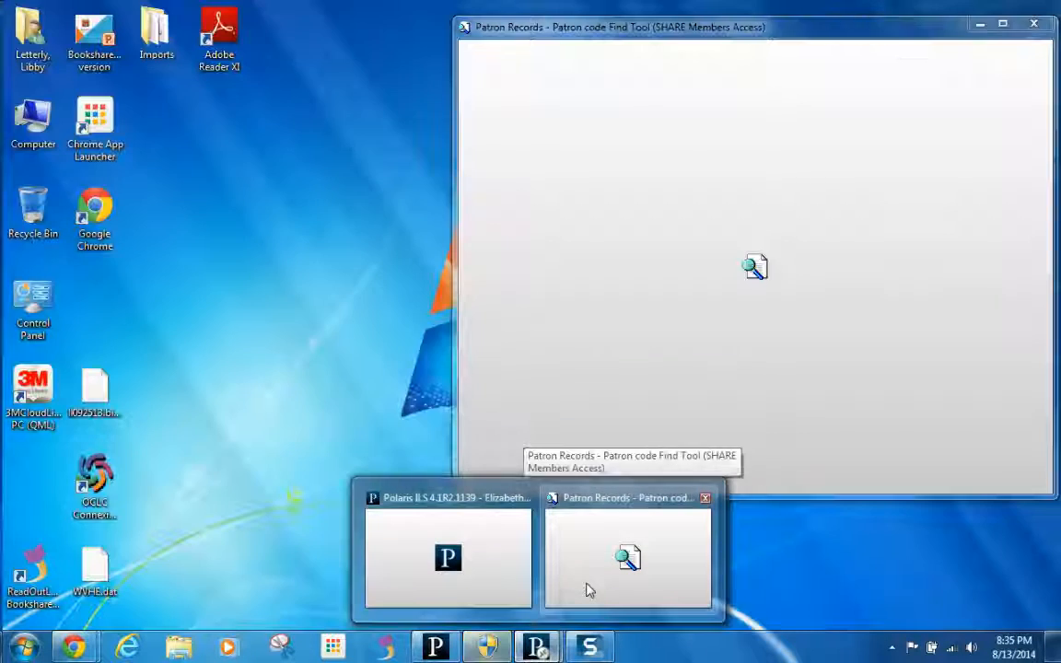
- Bring the Polaris Patron Records find tool with its 327 student results in front of the spreadsheet
left_click(588, 587)
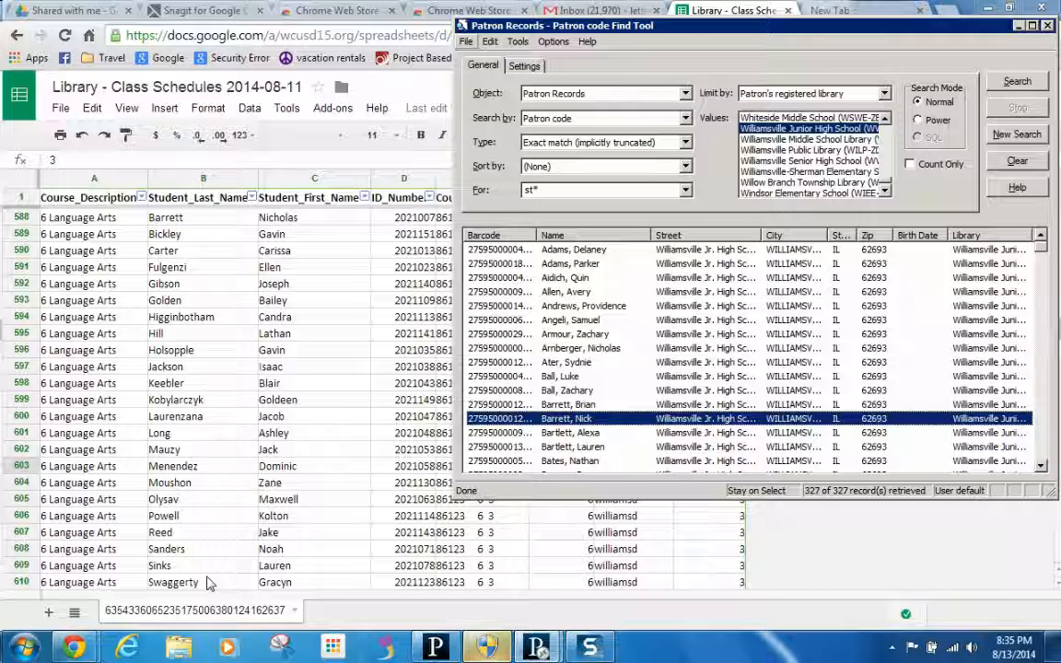
left_click_drag(694, 38, 671, 38)
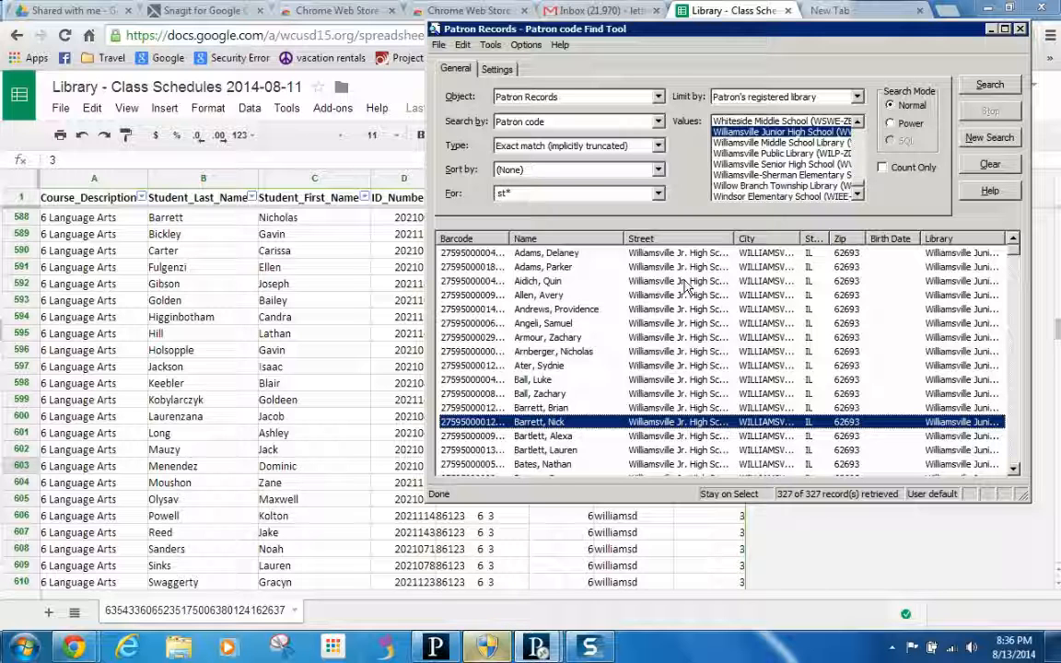
- Sort the 327 patron results ascending by Name, A to Z
left_click(578, 239)
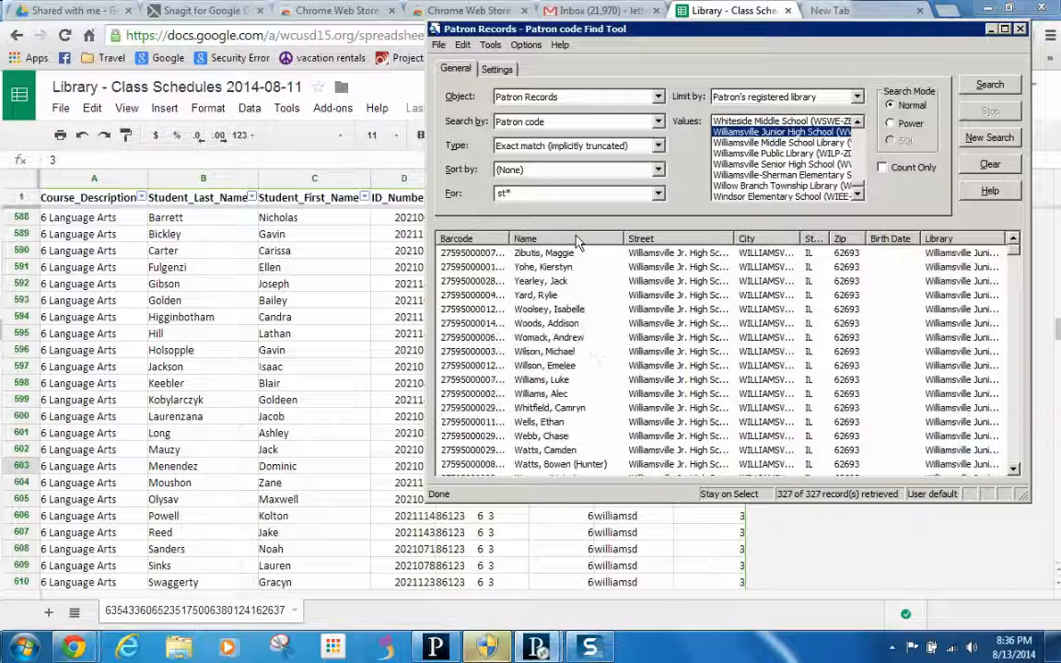
left_click(578, 241)
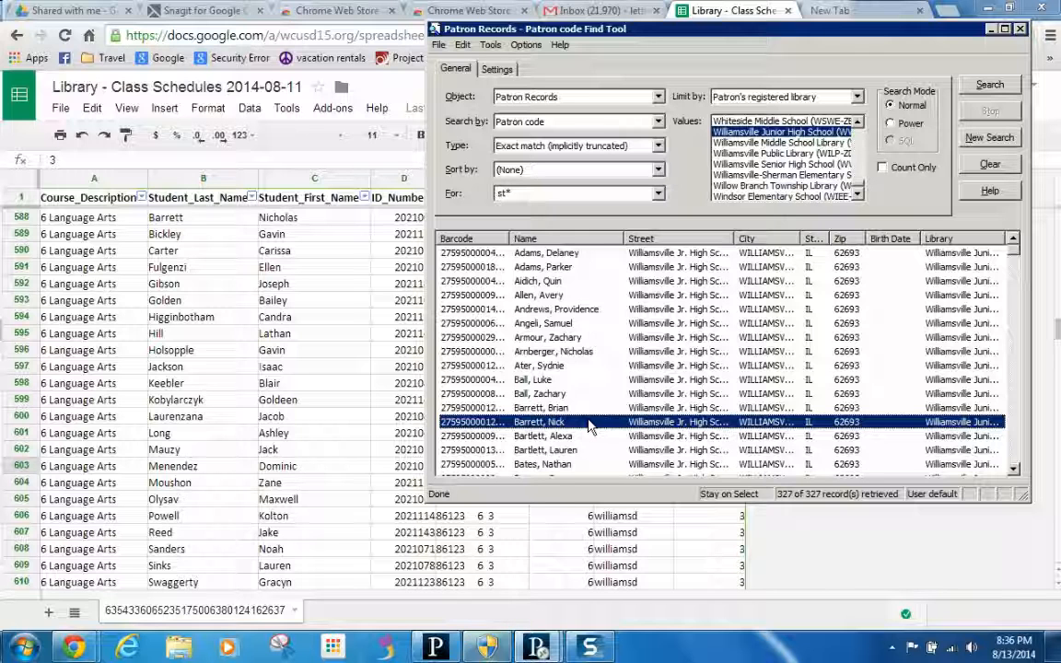
- Scroll down the alphabetical results and select the matching roster student's patron record
left_click(1013, 471)
left_click(1013, 471)
left_click(1013, 472)
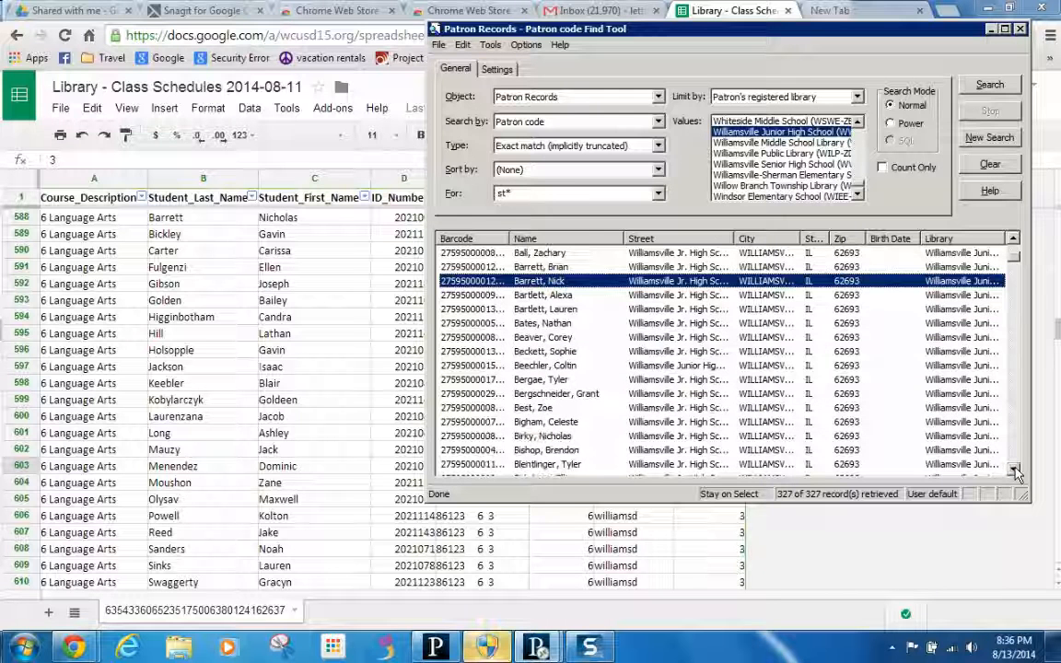
left_click(1014, 471)
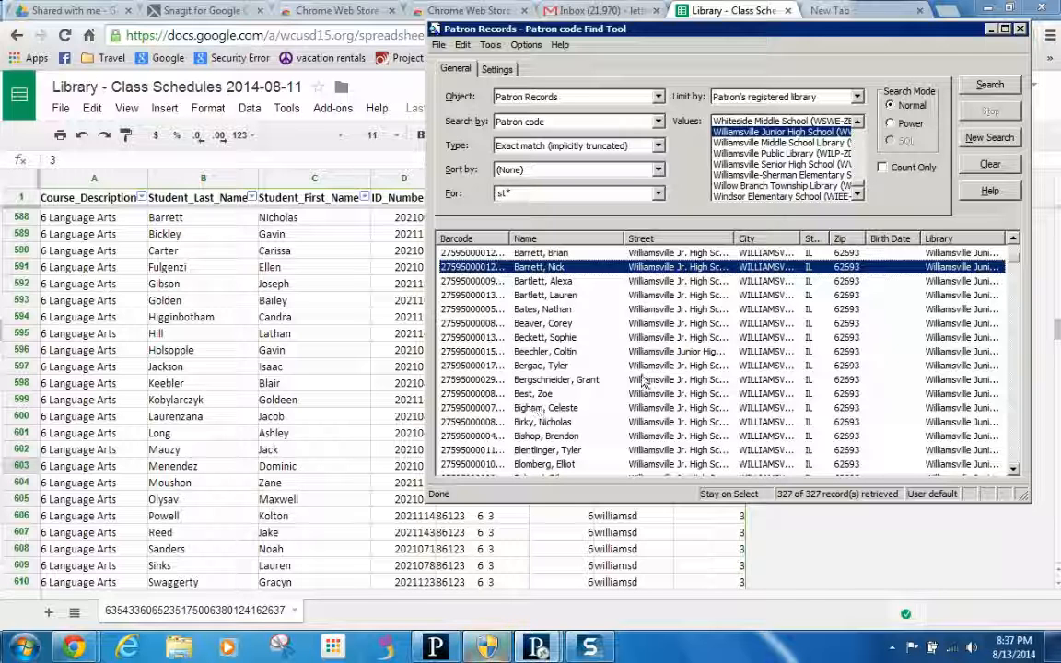
left_click(1010, 458)
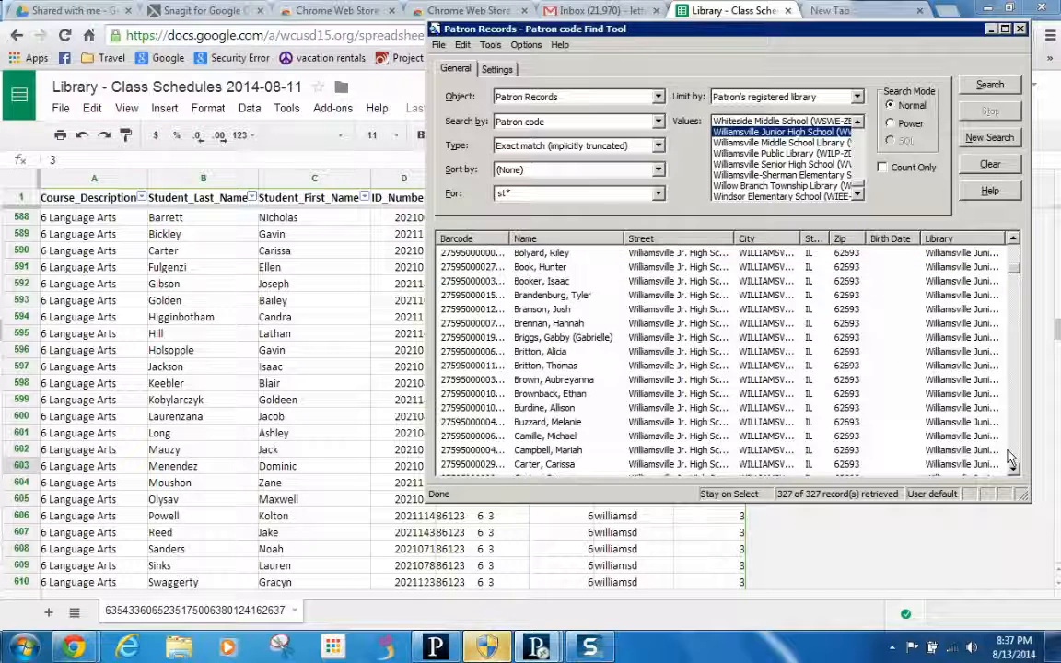
left_click(471, 465)
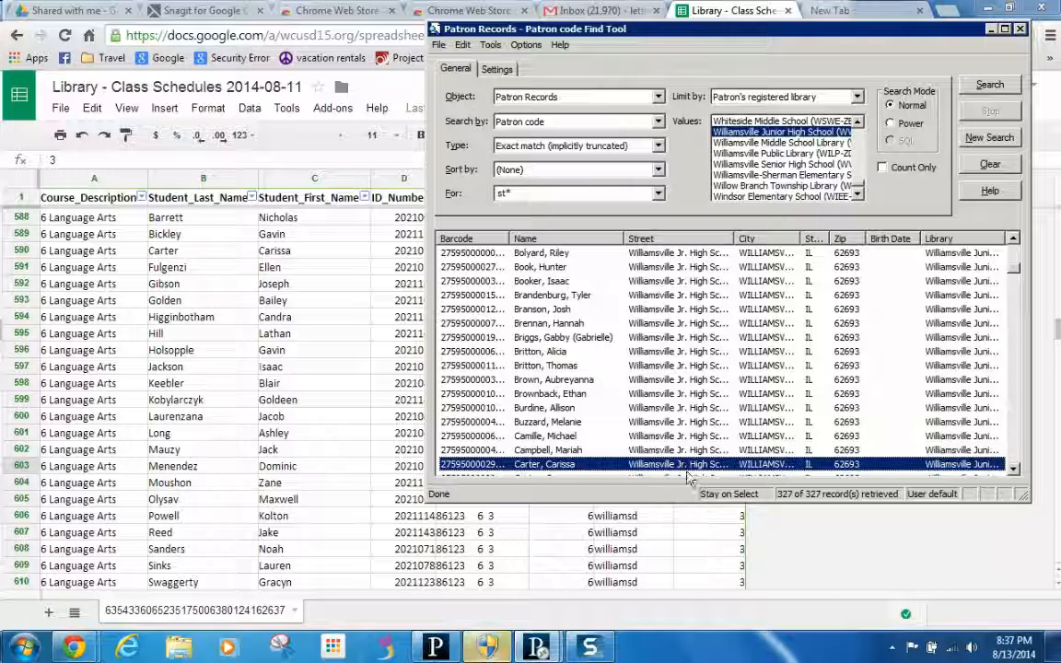
- Select the first several roster students' patron records, deselecting one wrongly picked row
left_click(1010, 459)
left_click(1010, 458)
left_click(1010, 459)
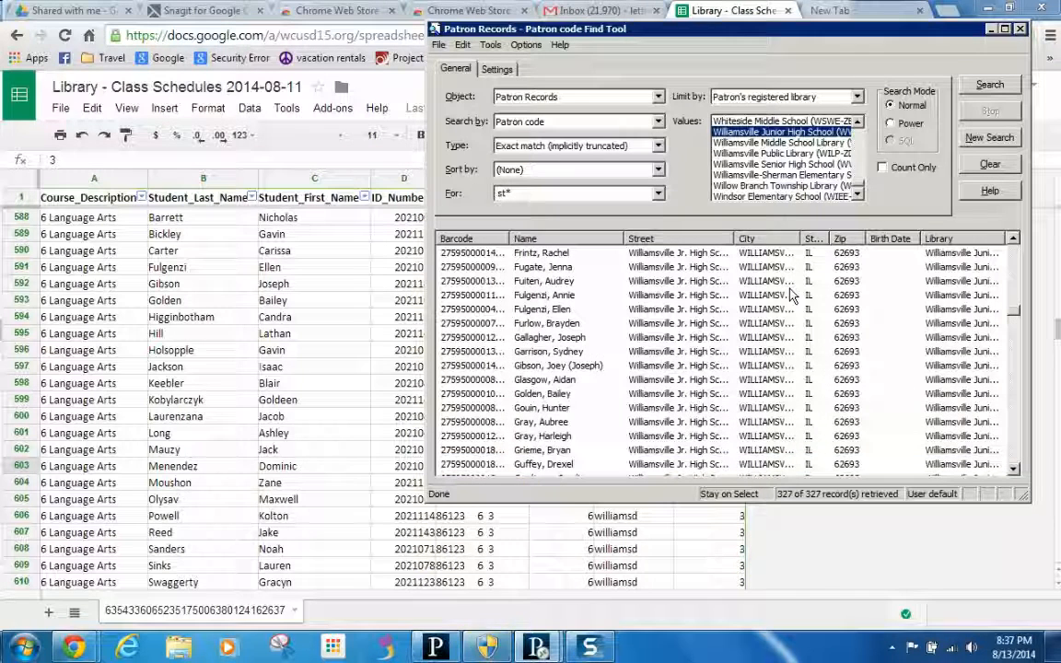
left_click(516, 313)
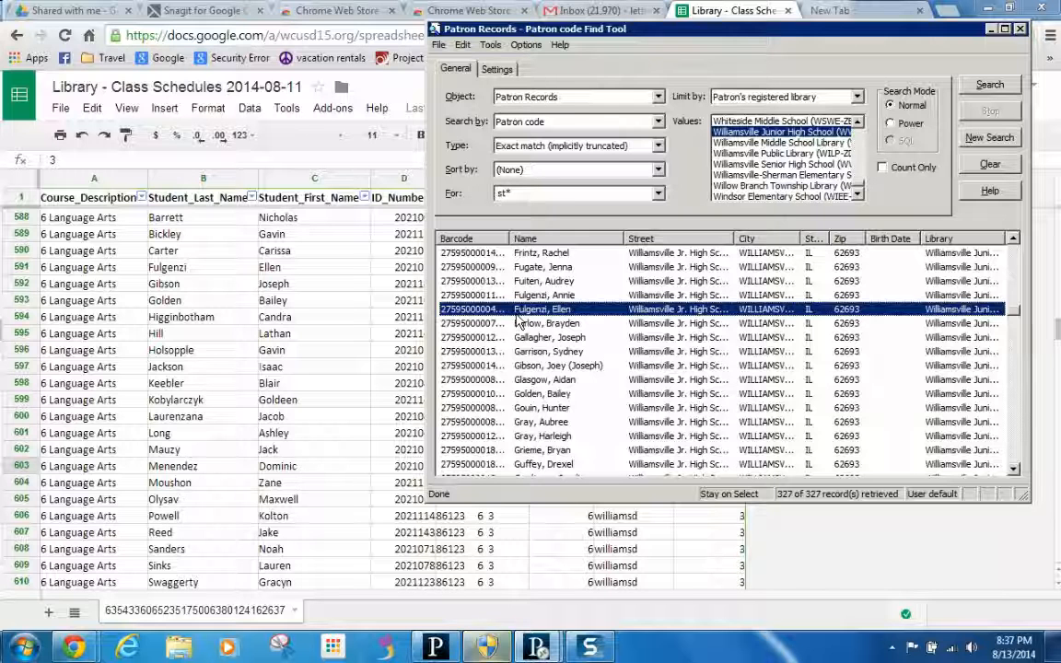
left_click(514, 367, "ctrl")
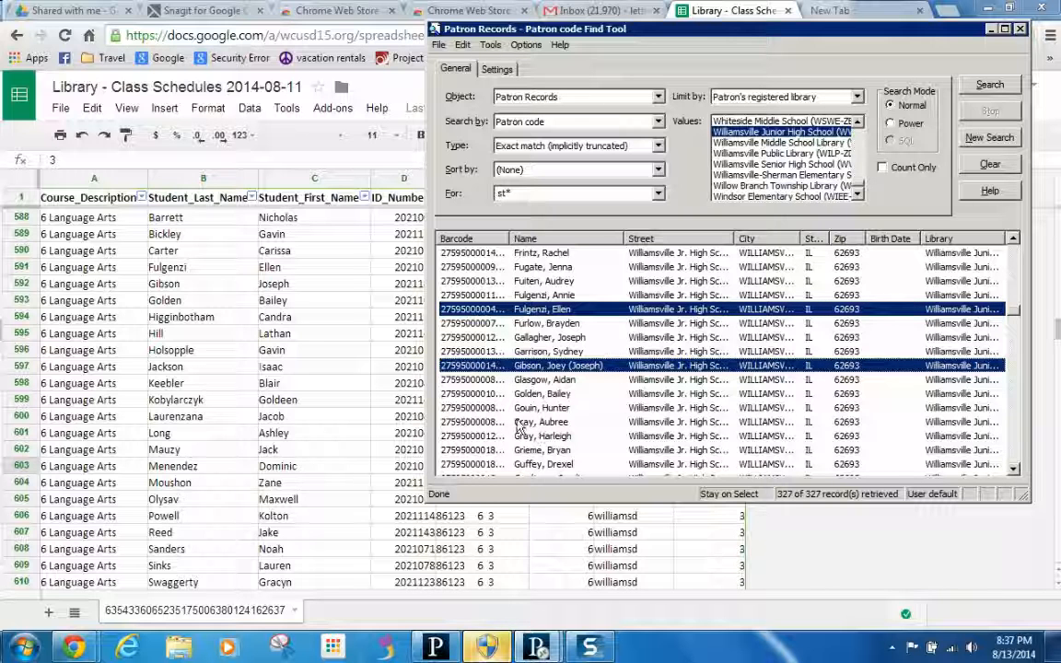
left_click(526, 395, "ctrl")
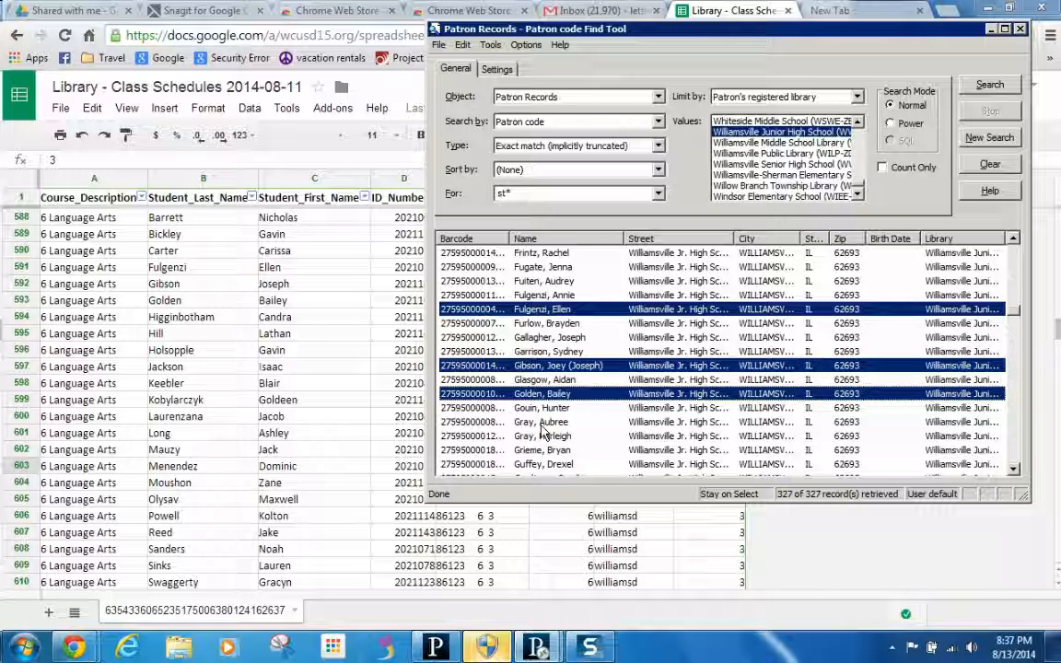
scroll(910, 419, "down", 5)
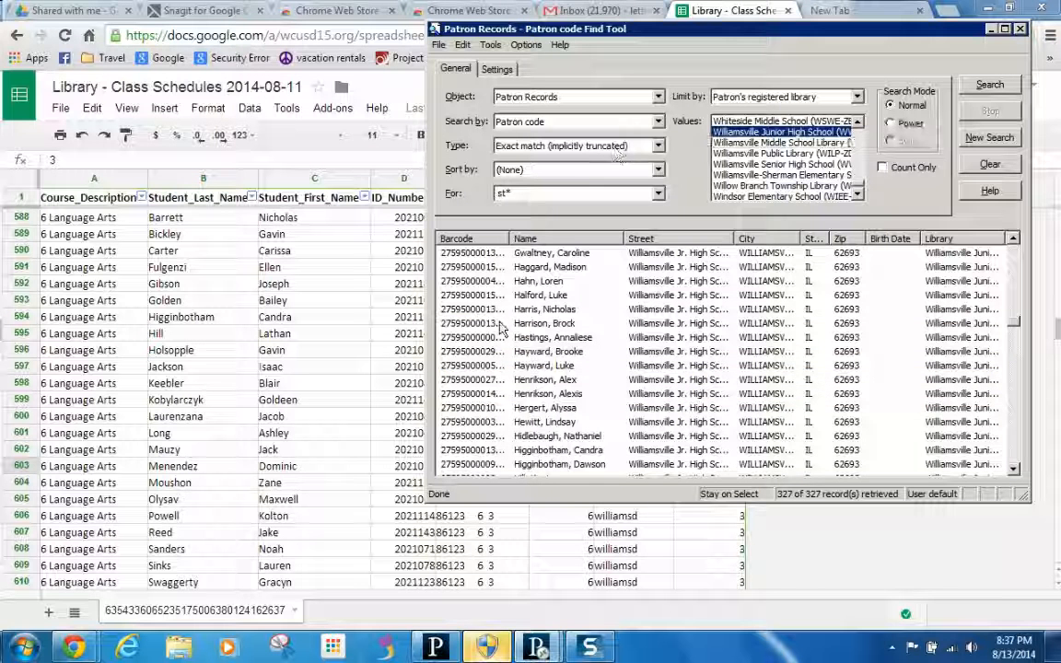
left_click(516, 422, "ctrl")
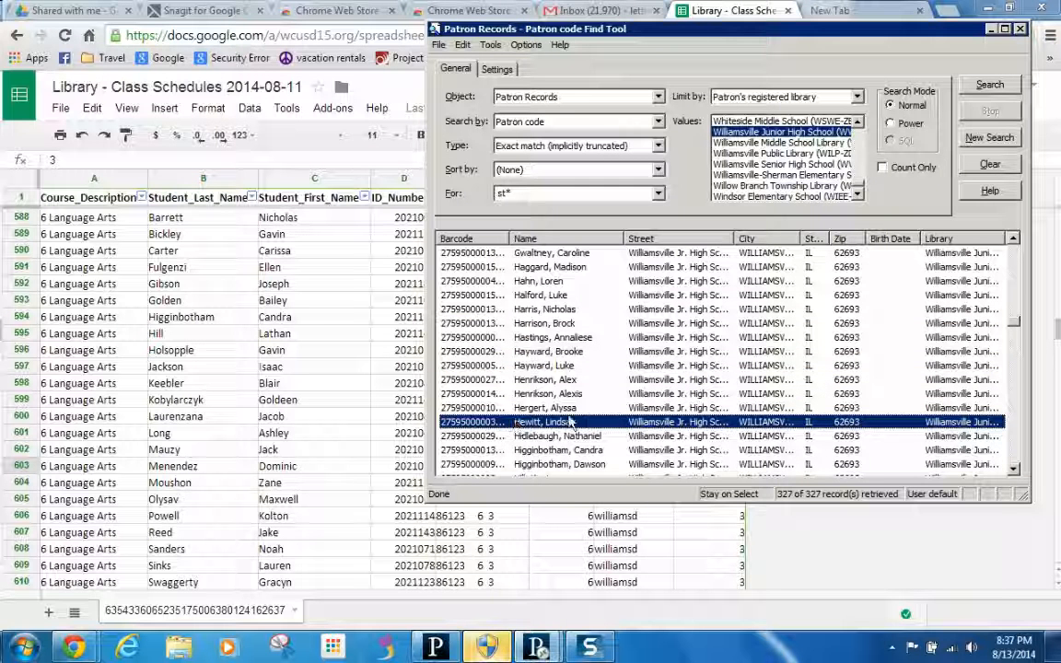
left_click(570, 427, "ctrl")
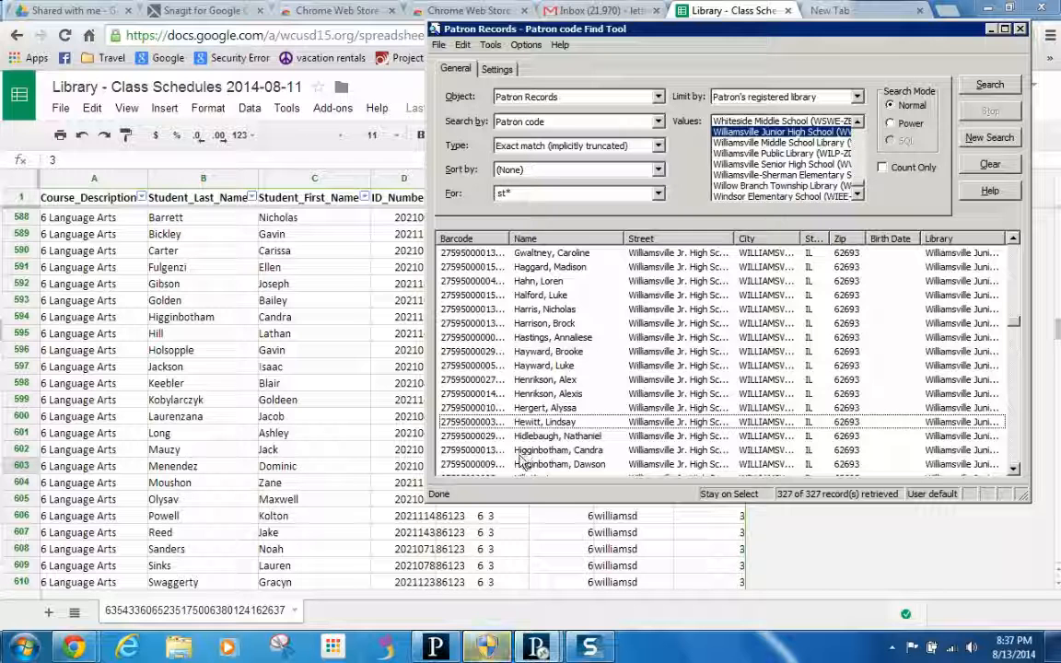
left_click(527, 451)
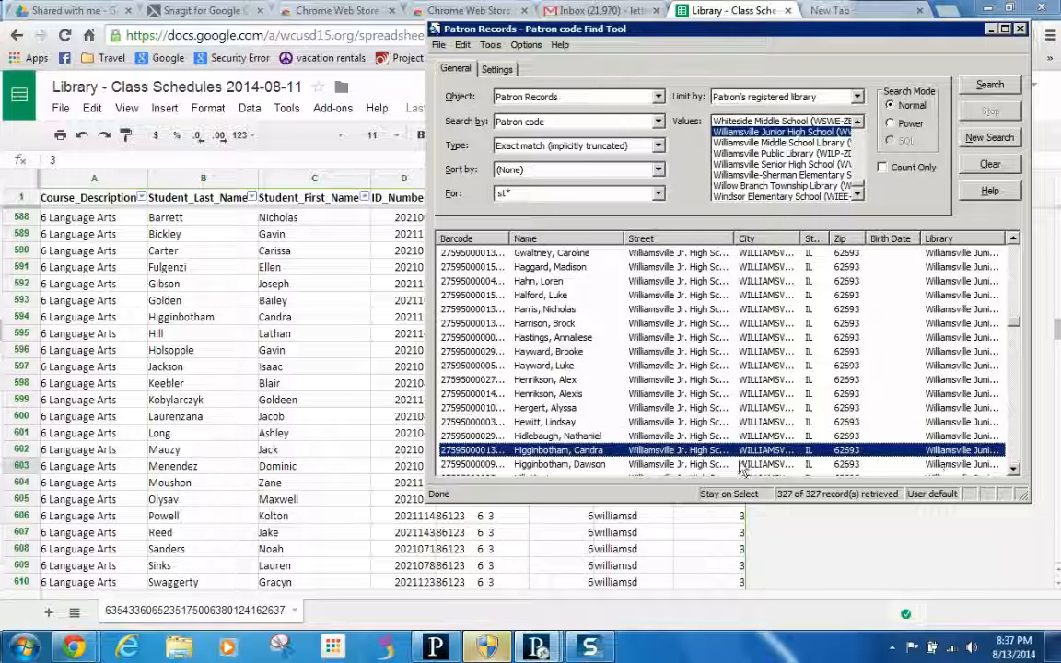
- Add more roster students to the selection, through the students in sheet rows 597 and 598
left_click(1015, 471)
scroll(568, 369, "down", 3)
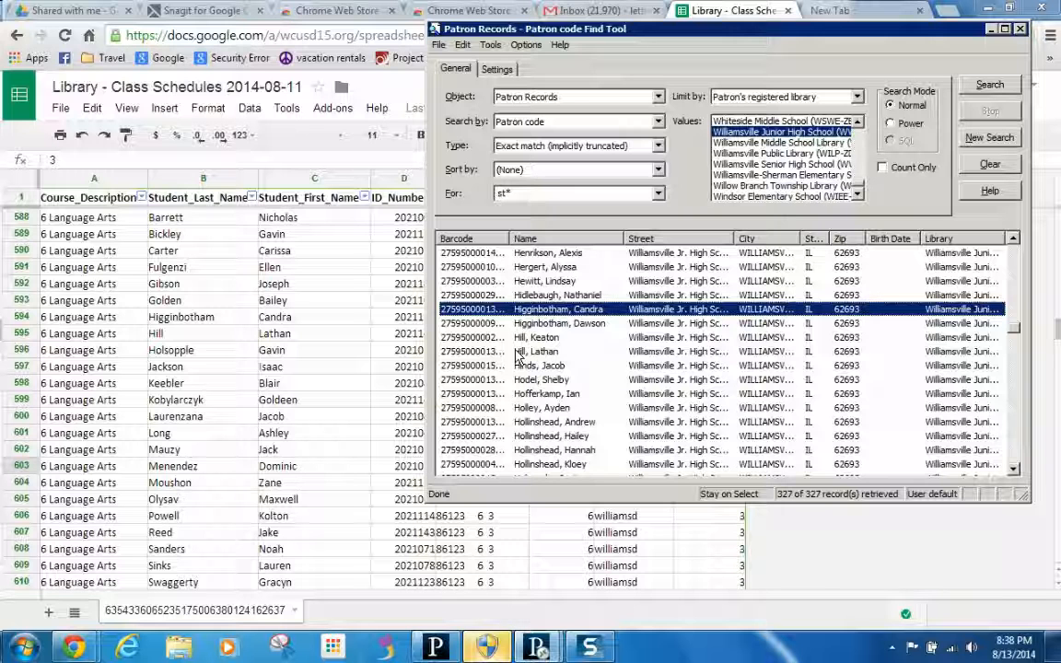
left_click(524, 352, "ctrl")
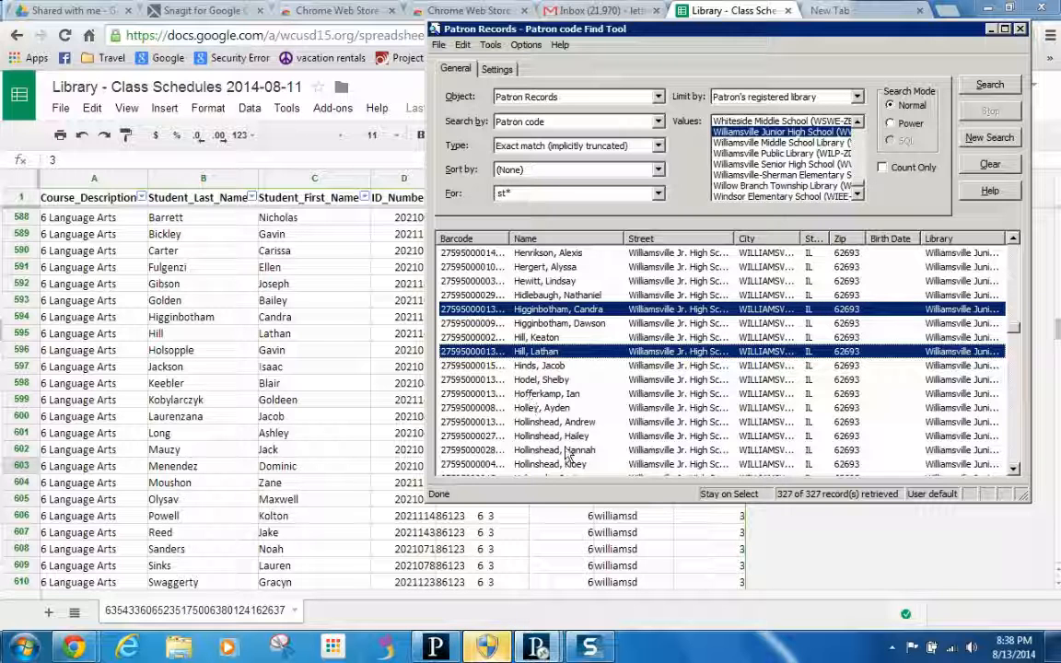
left_click(1012, 453)
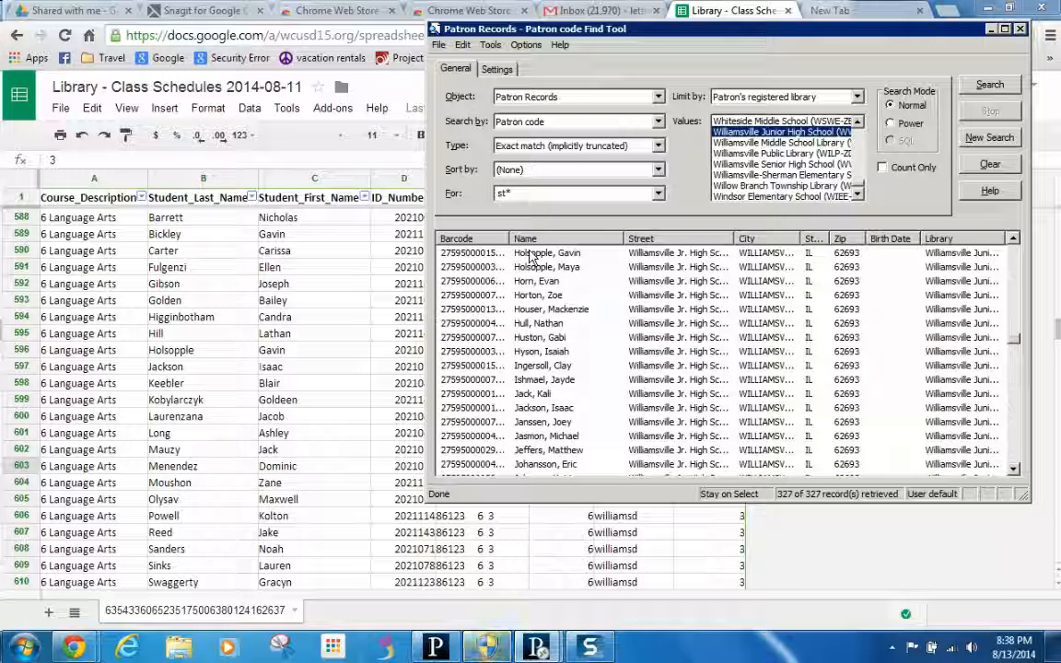
left_click(530, 254)
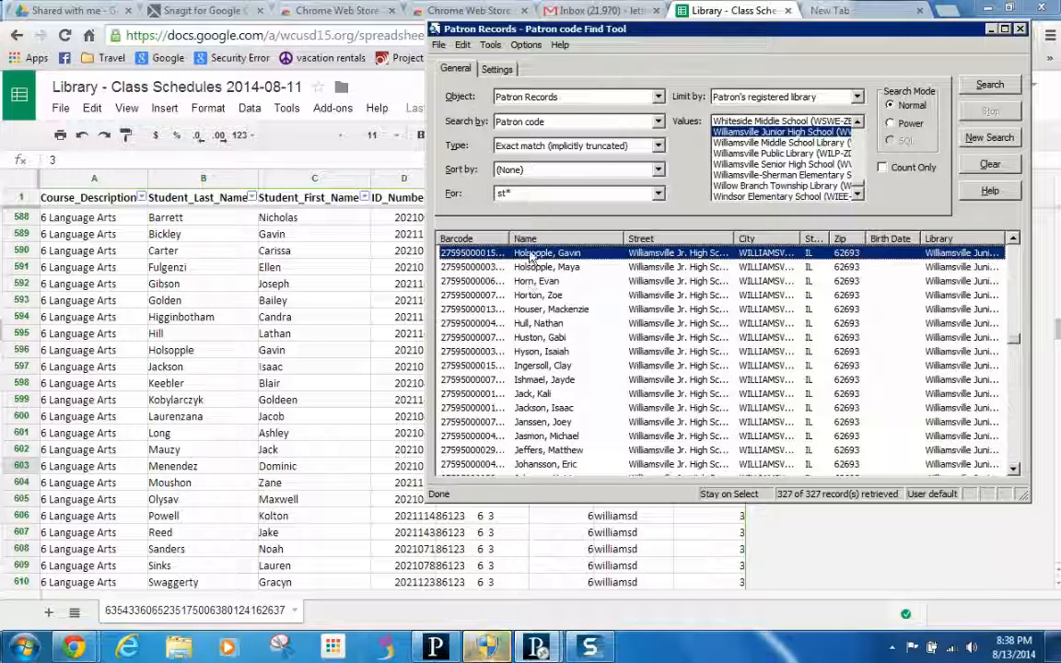
left_click(521, 410, "ctrl")
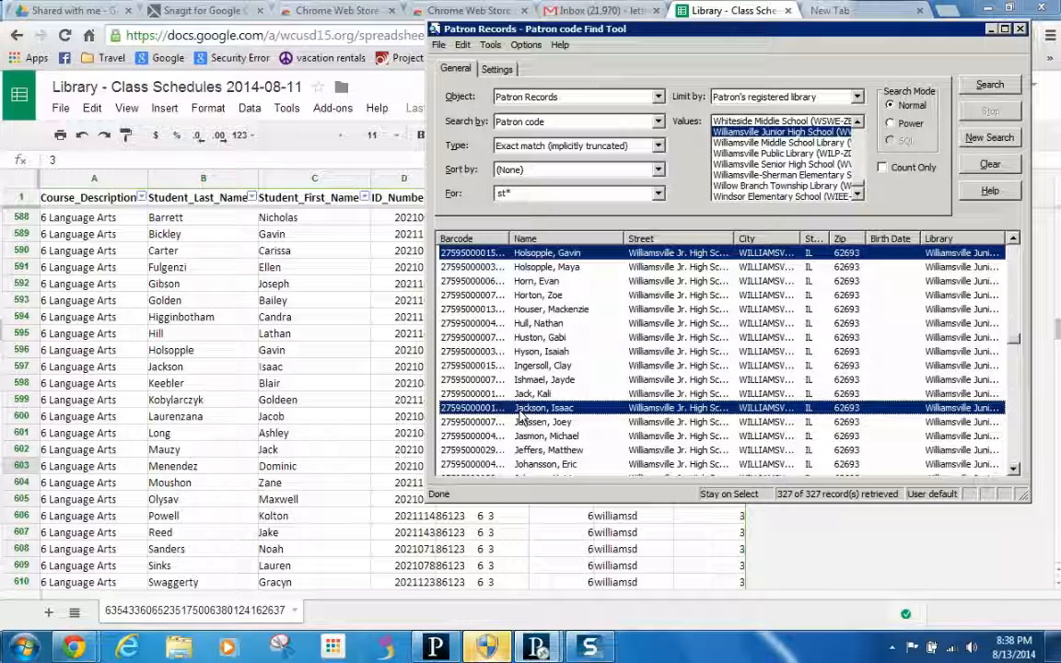
left_click(1013, 458)
left_click(553, 324)
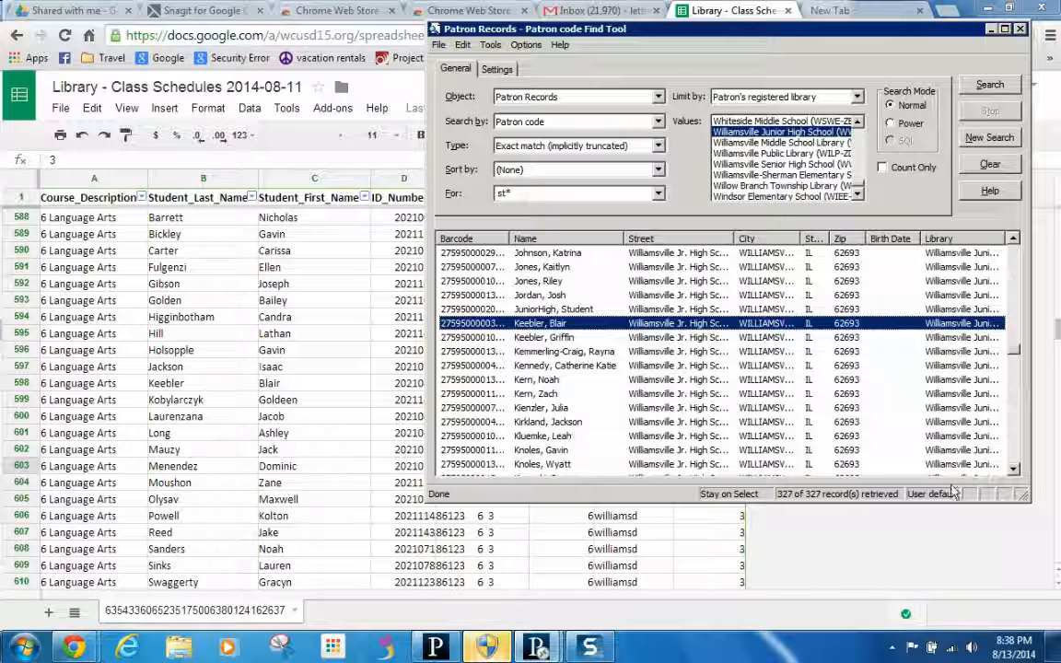
- Add the students from sheet rows 600, 601 and 602 to the patron selection
left_click(1012, 469)
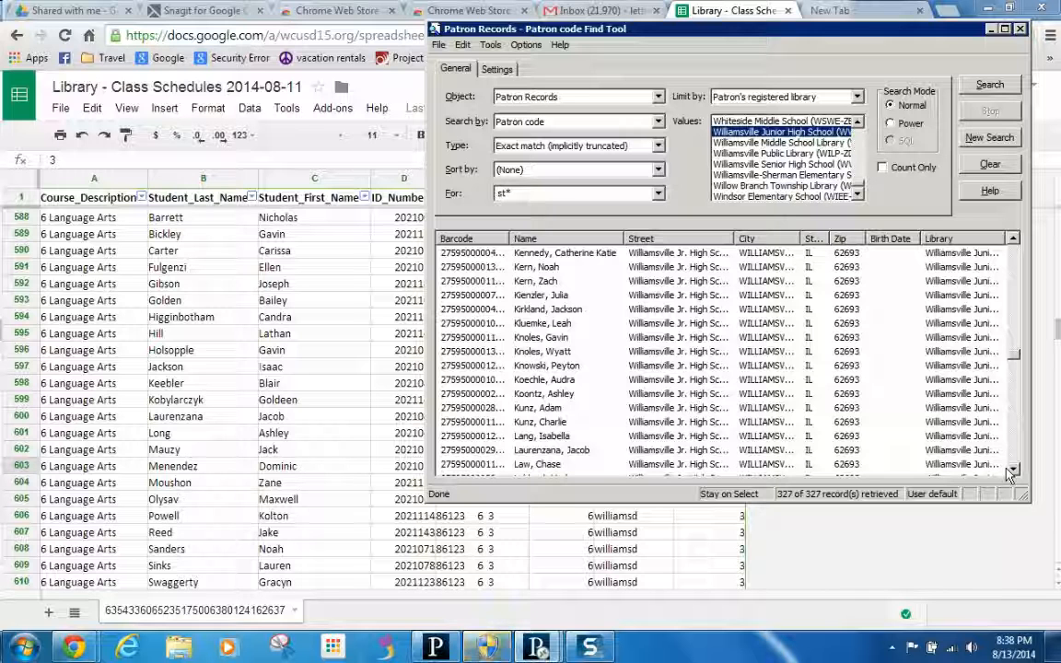
left_click(561, 451)
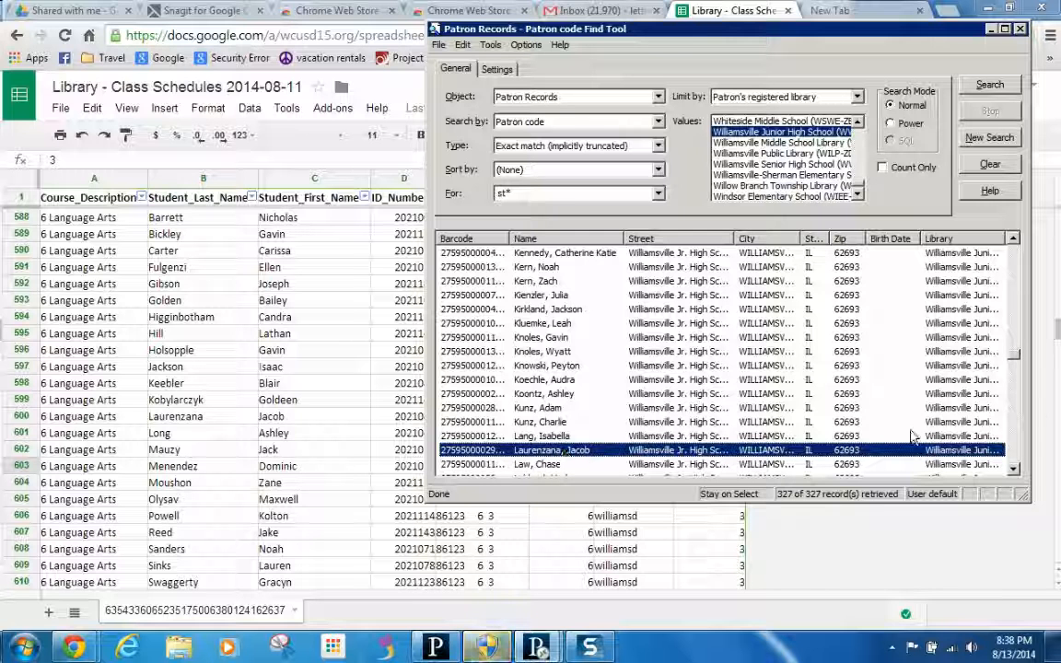
scroll(912, 396, "down", 5)
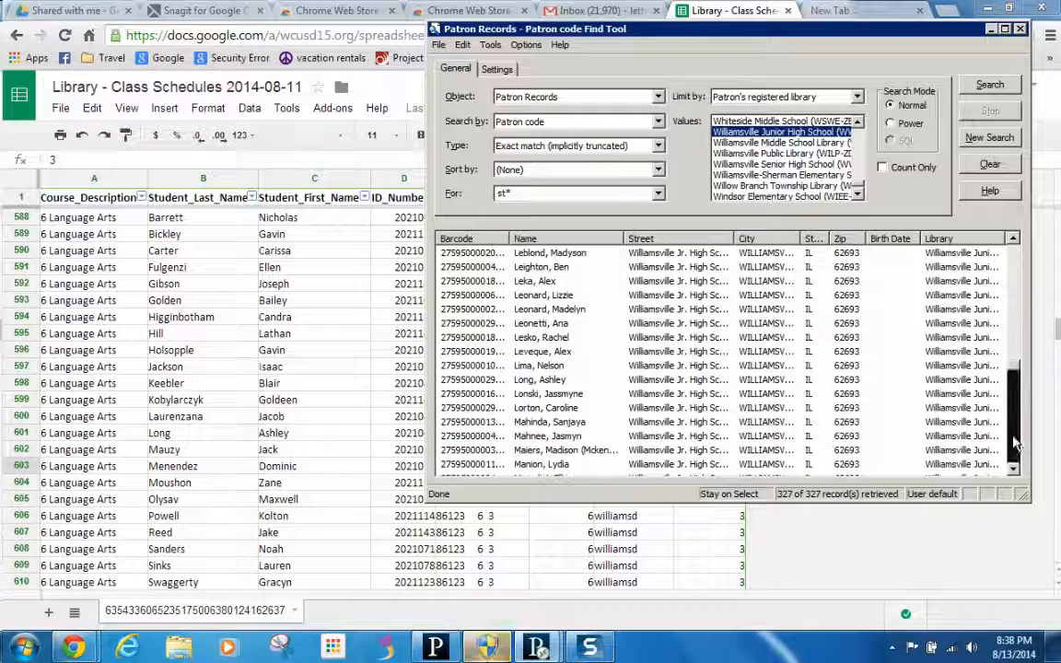
left_click(549, 378)
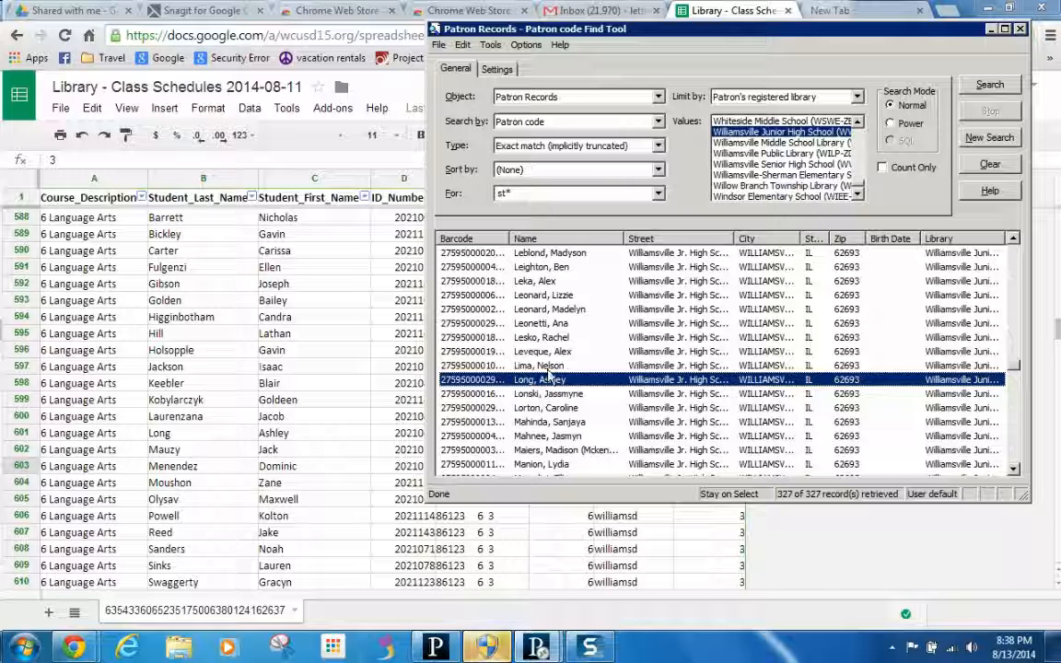
left_click(1012, 469)
left_click(1012, 470)
double_click(1012, 470)
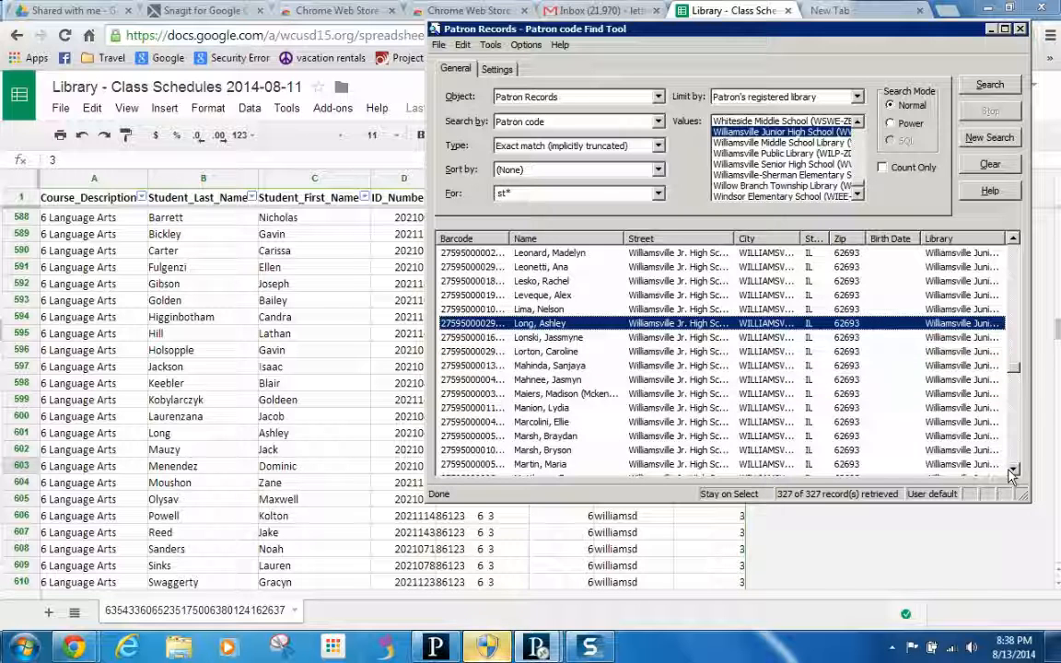
left_click(1011, 469)
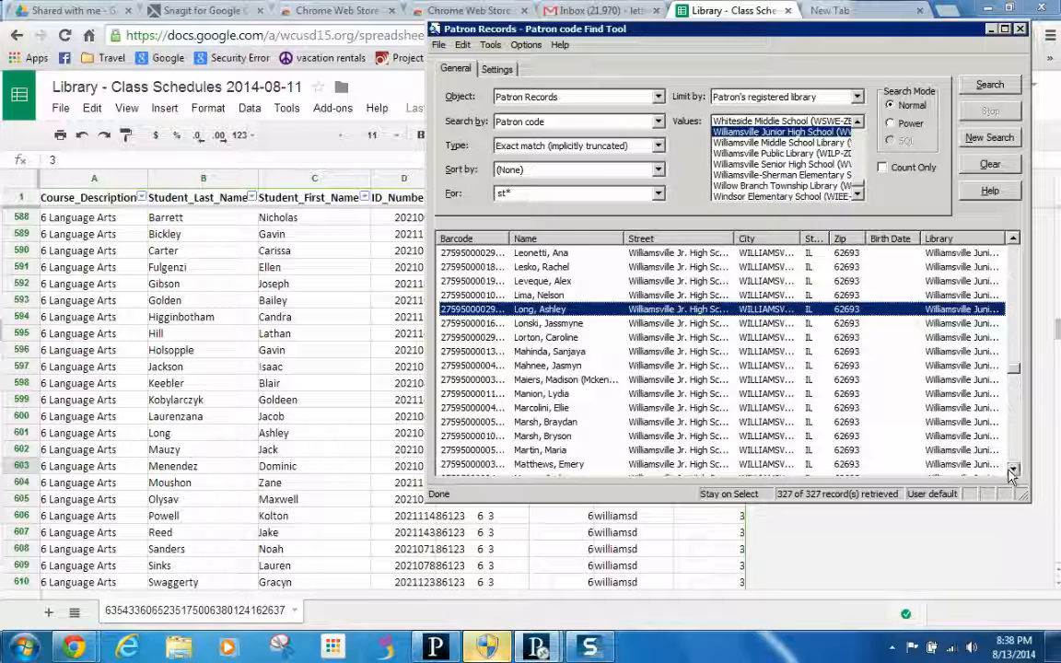
scroll(911, 422, "down", 1)
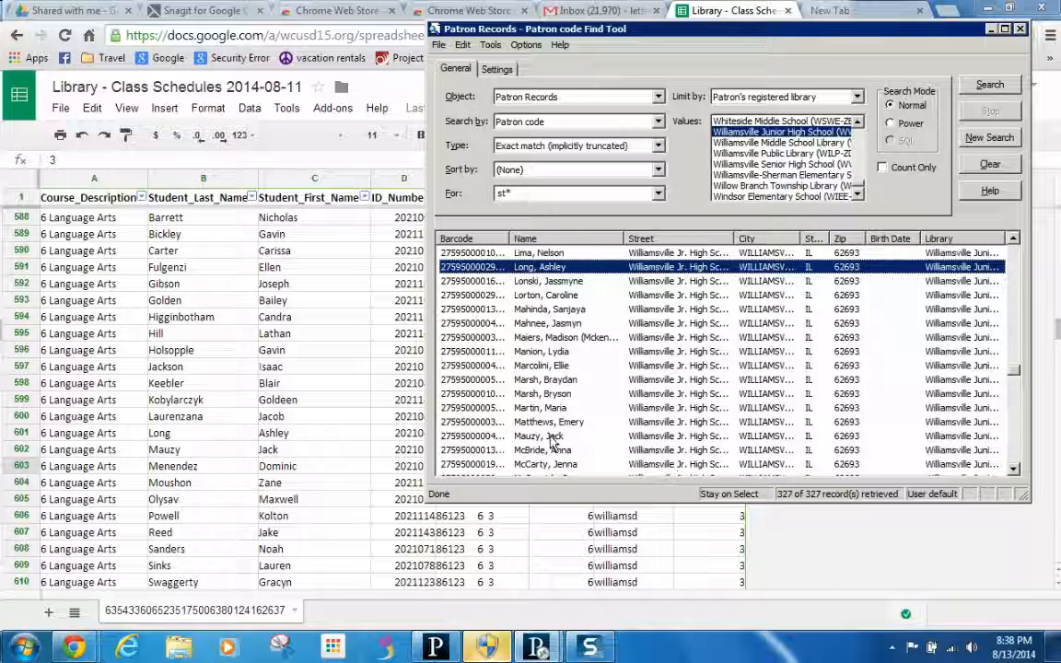
left_click(550, 435, "ctrl")
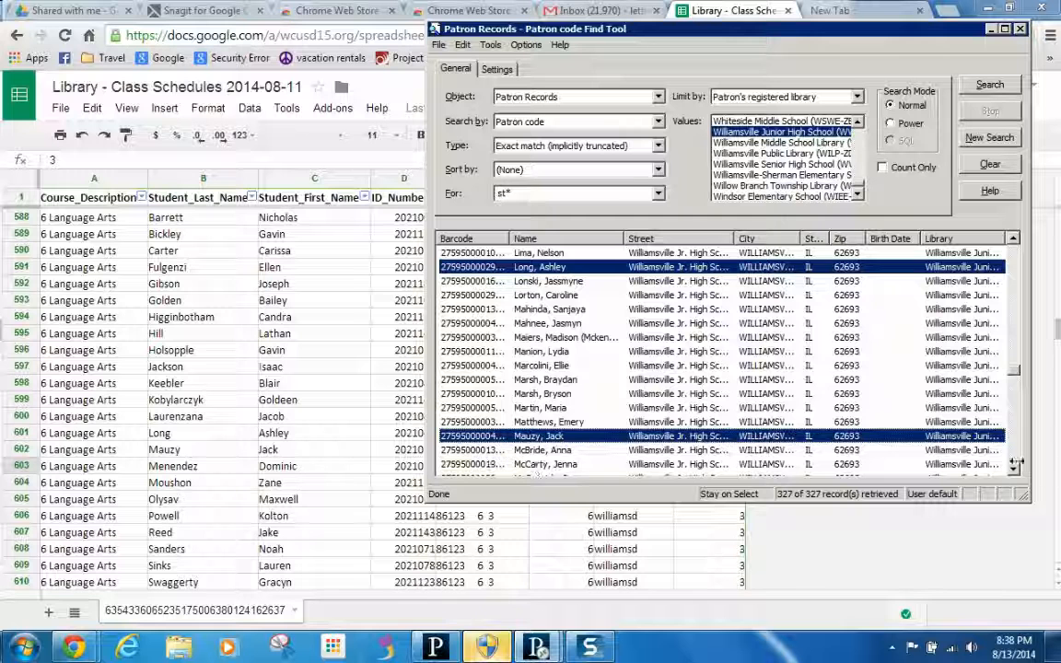
- Add the students from sheet rows 603 through 607 to the selection
scroll(912, 420, "down", 5)
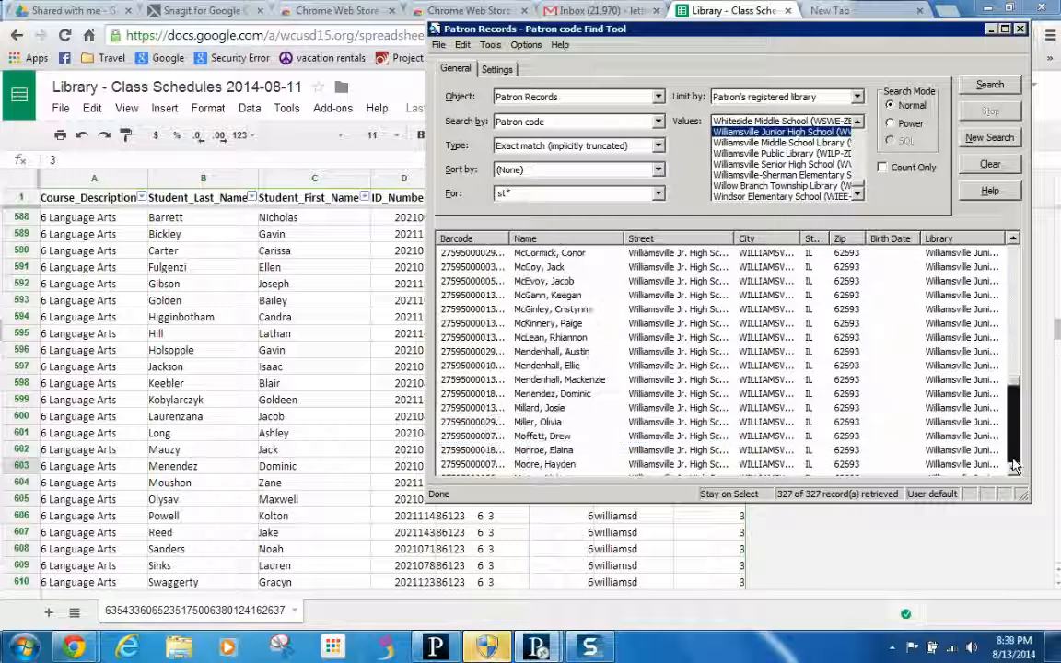
left_click(543, 396)
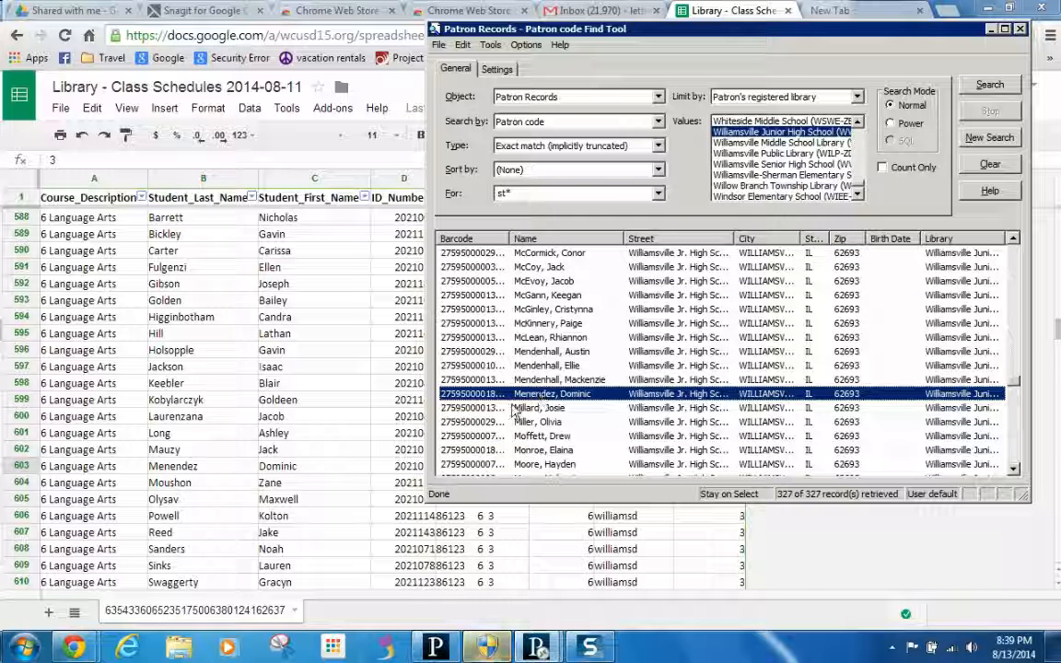
scroll(475, 348, "down", 3)
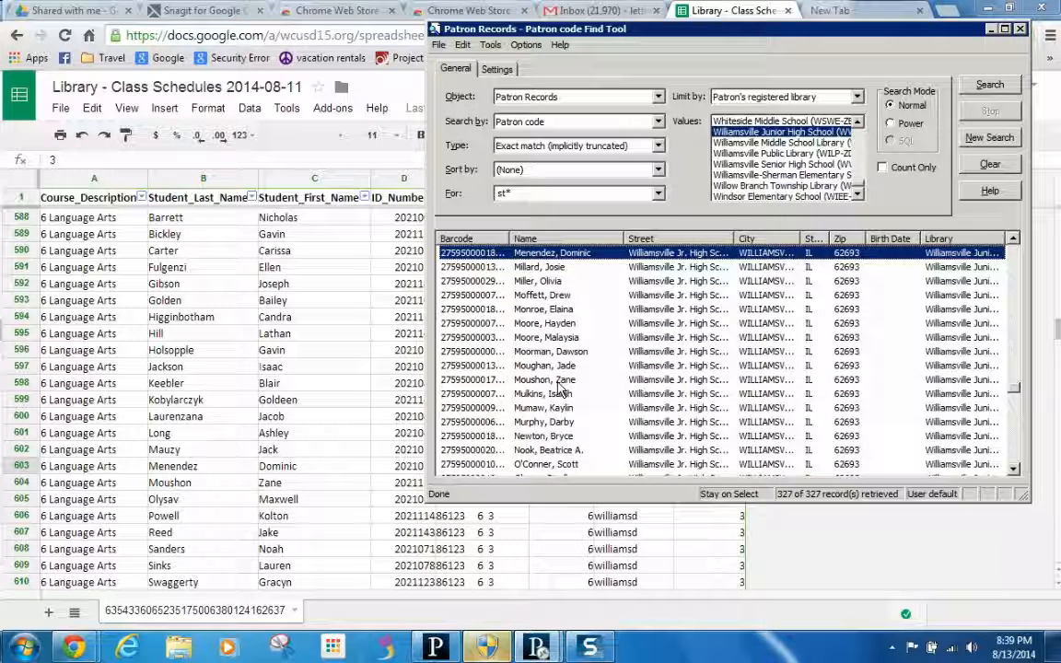
left_click(516, 380, "ctrl")
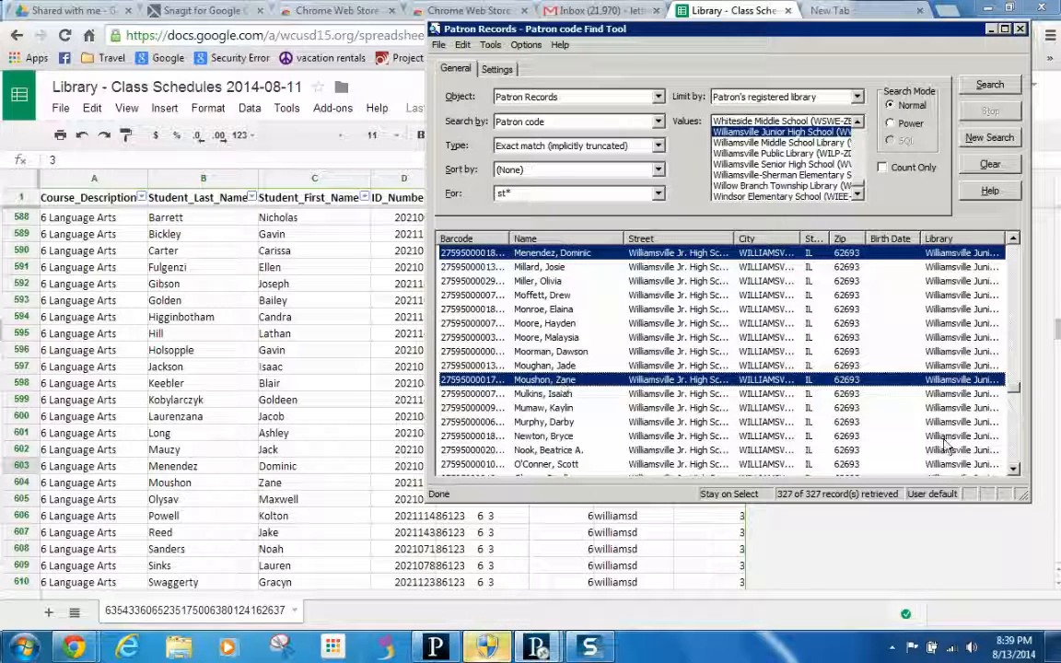
scroll(916, 413, "down", 5)
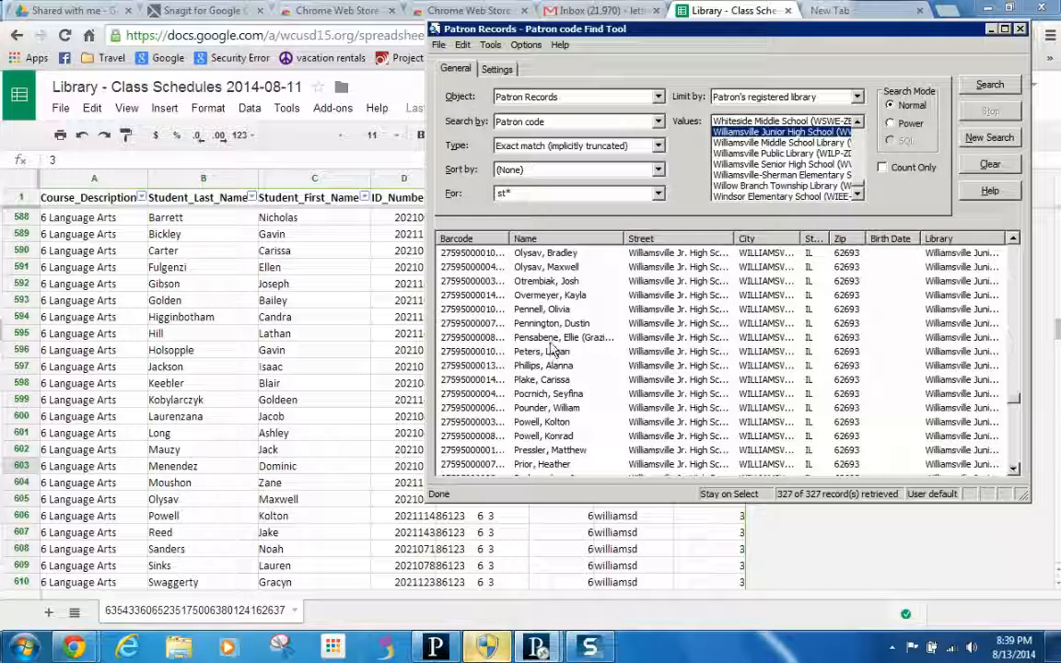
left_click(549, 266)
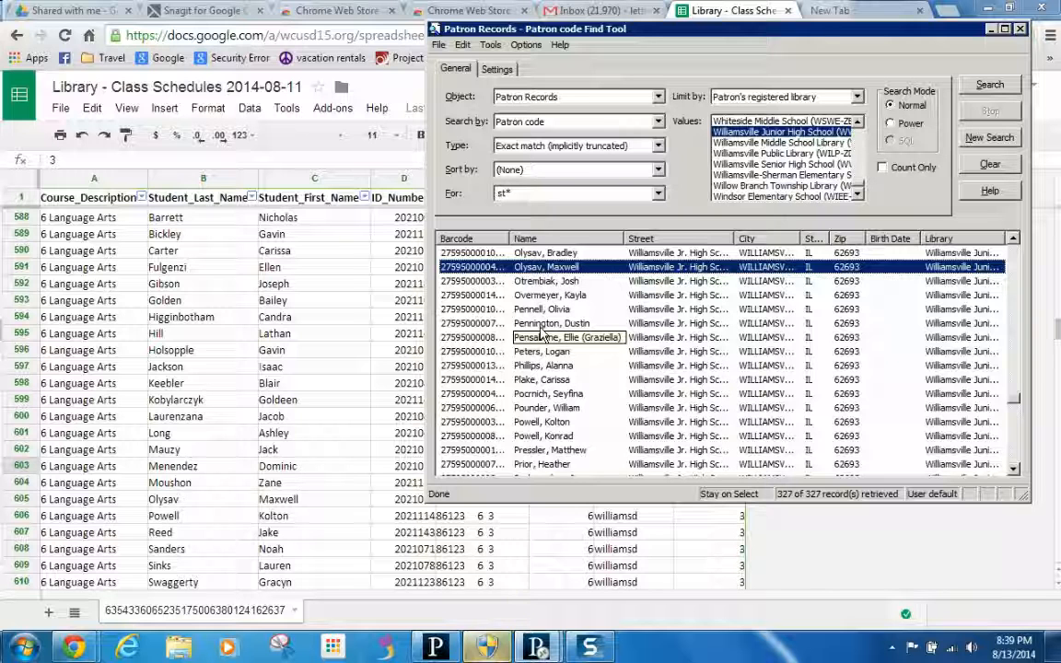
left_click(545, 424, "ctrl")
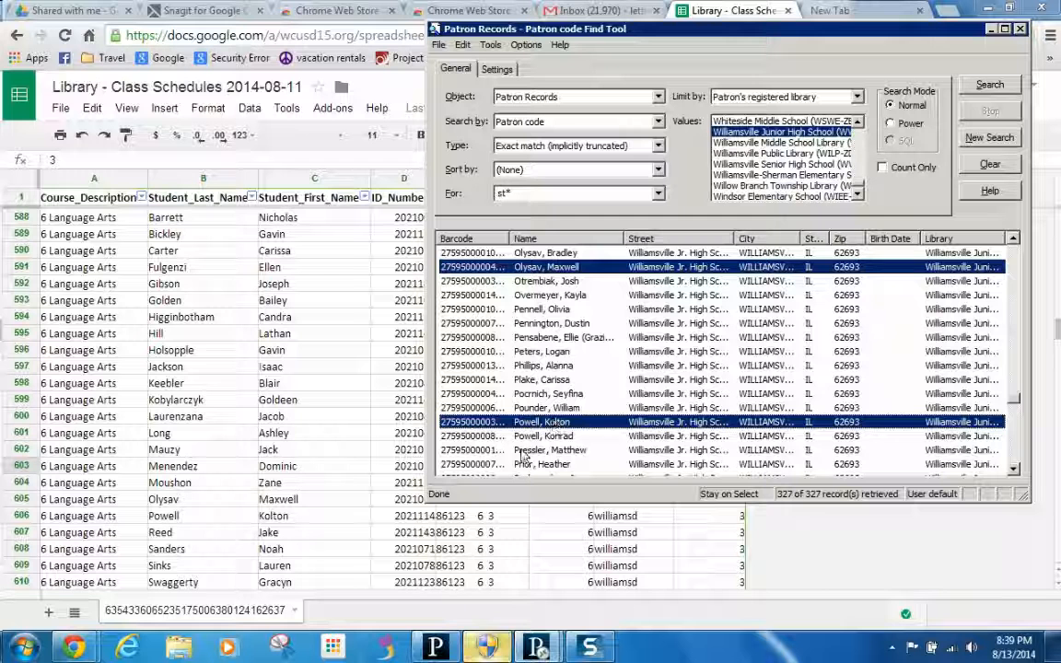
left_click(1013, 460)
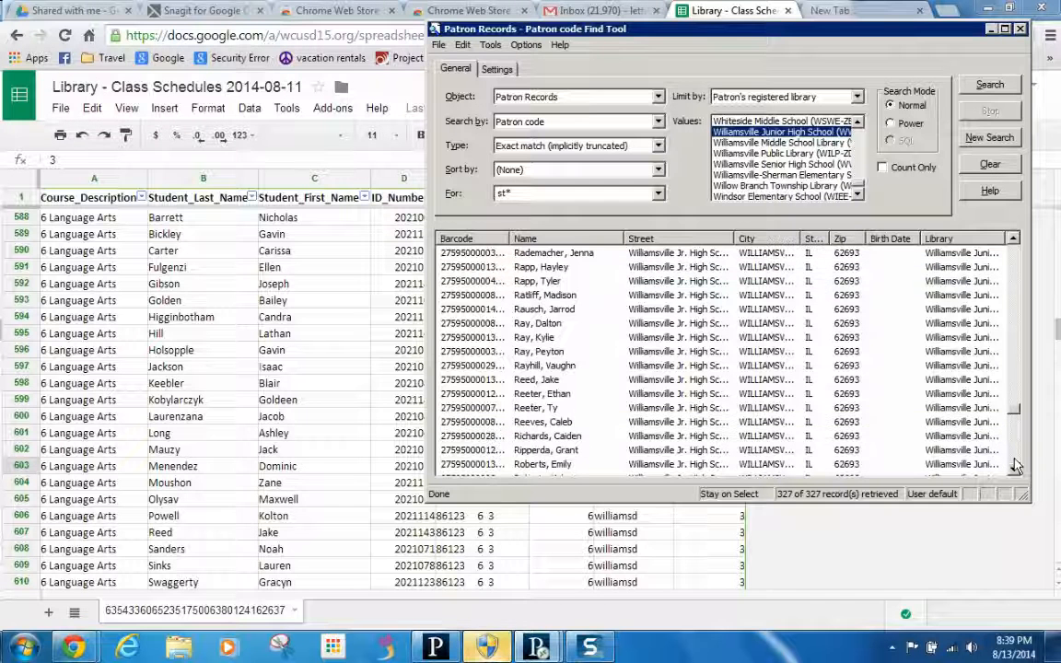
left_click(551, 380)
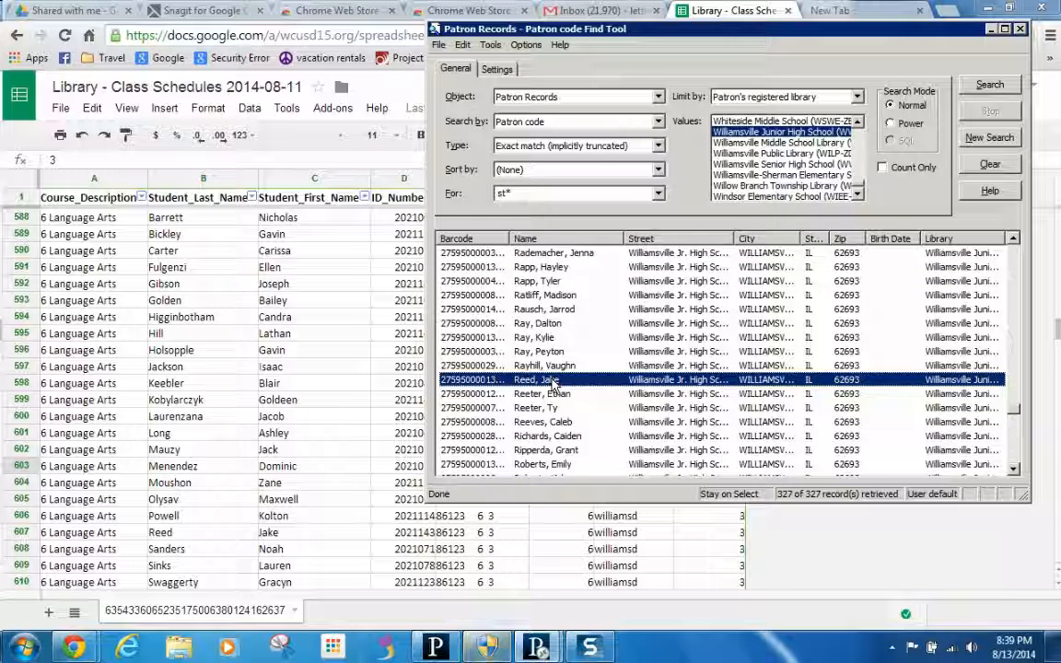
- Add the students from sheet rows 608, 609 and 610, then return to the spreadsheet
scroll(999, 467, "down", 5)
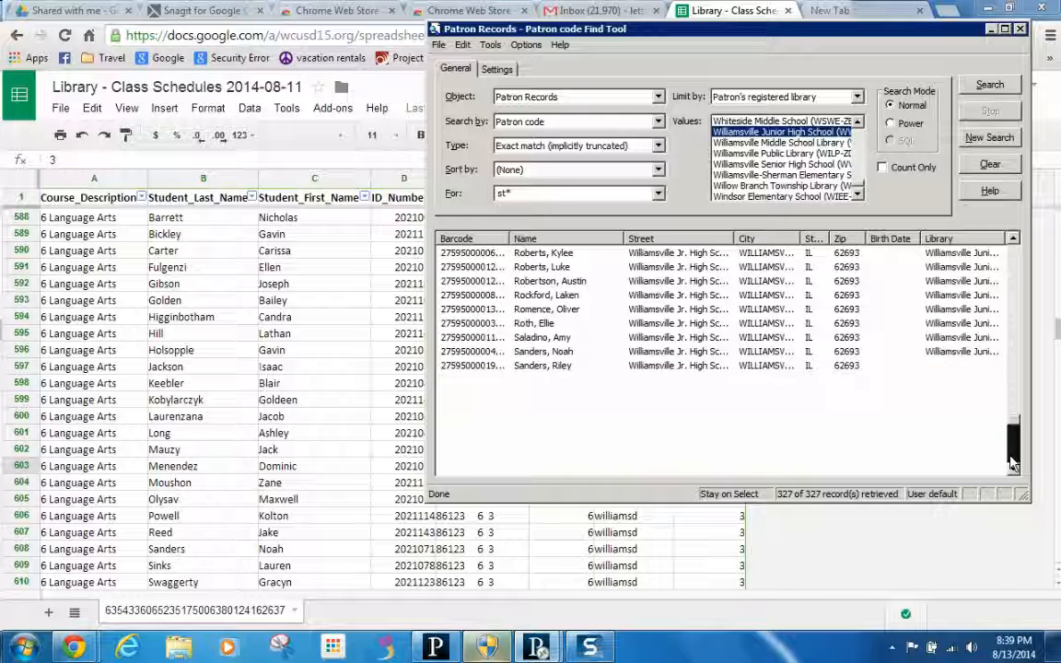
left_click(539, 353)
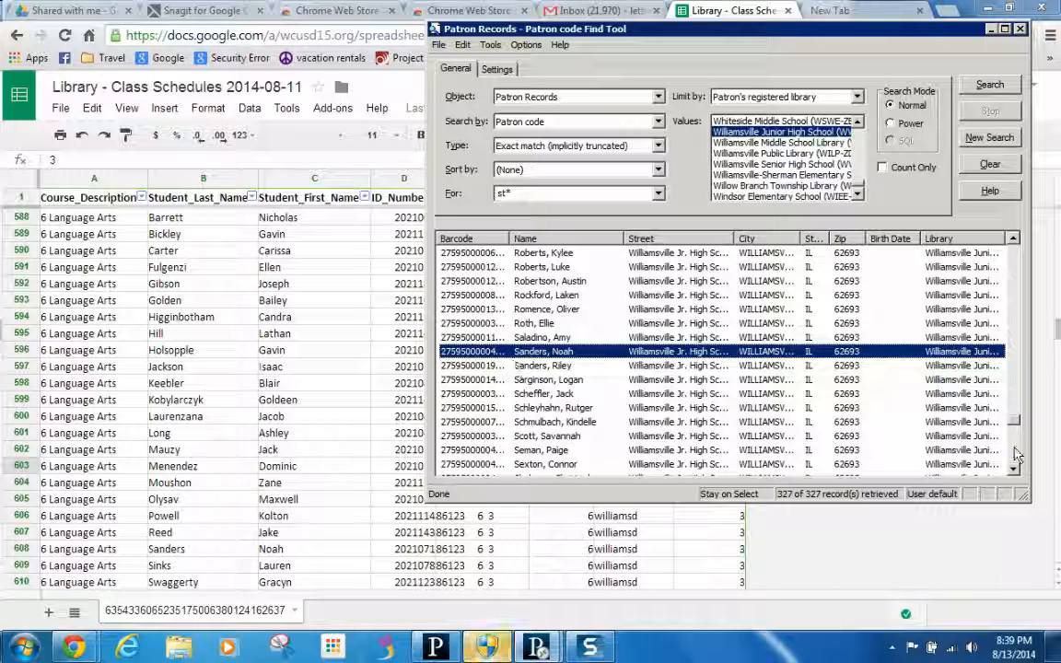
scroll(912, 410, "down", 5)
left_click(521, 310)
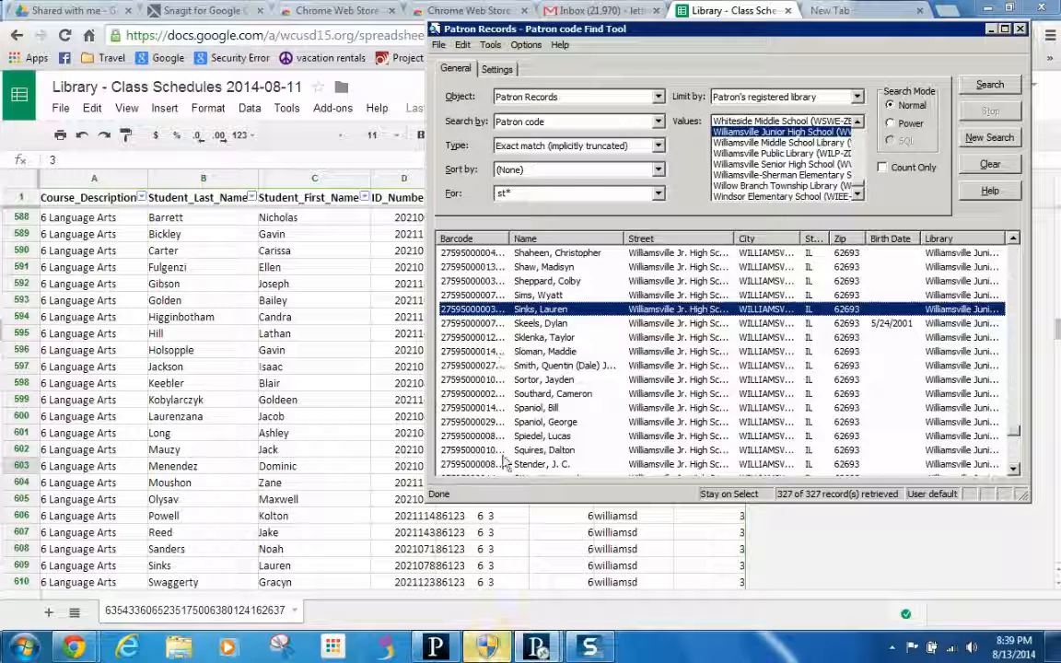
scroll(909, 415, "down", 5)
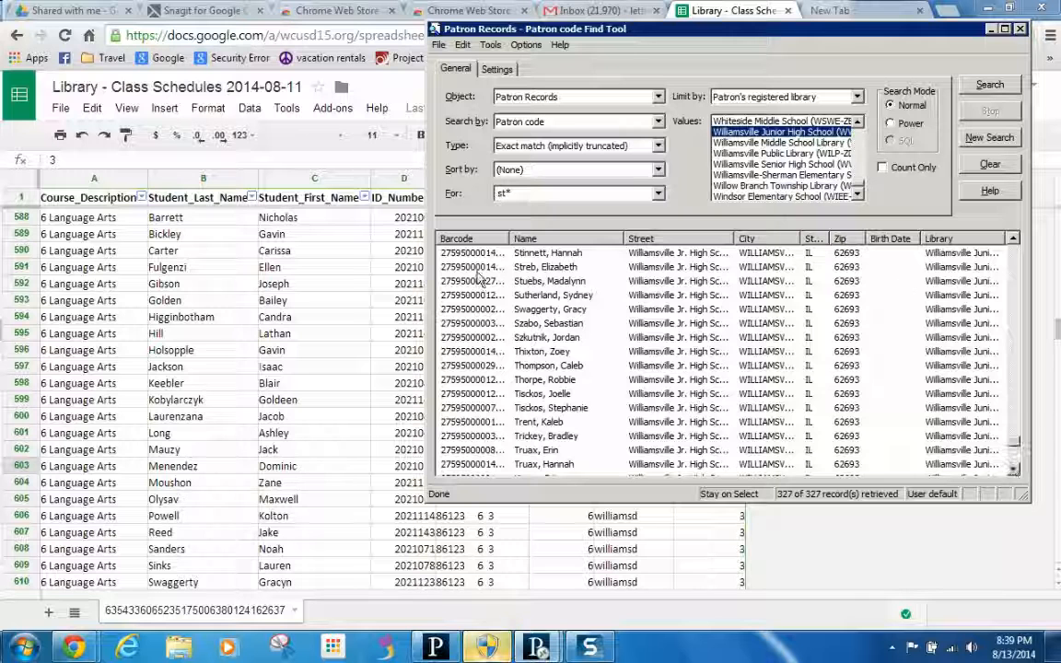
left_click(474, 310)
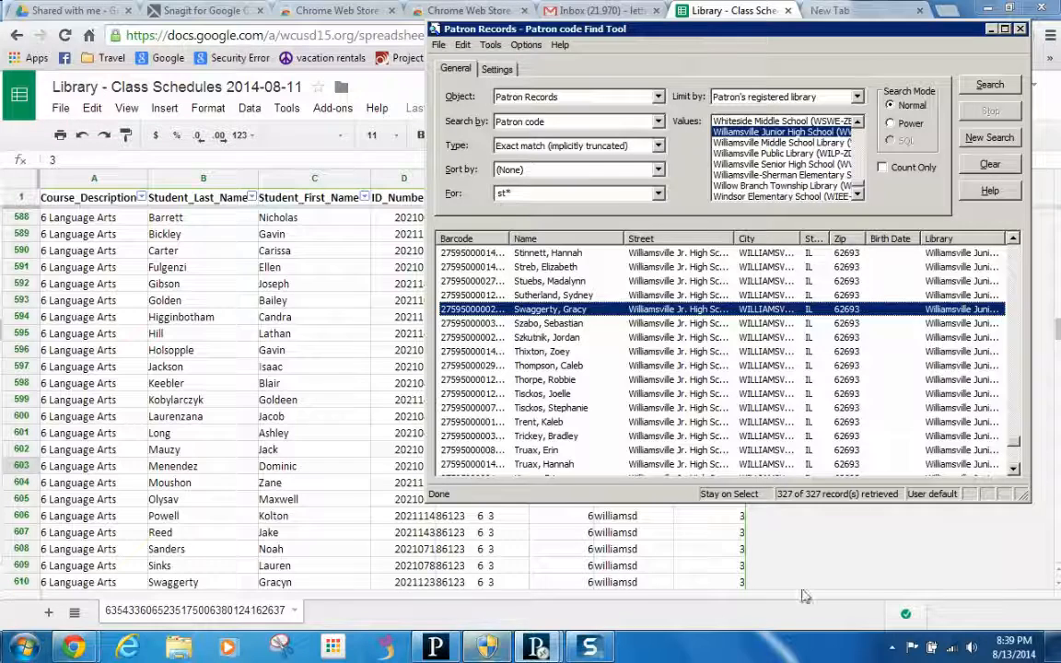
left_click(783, 534)
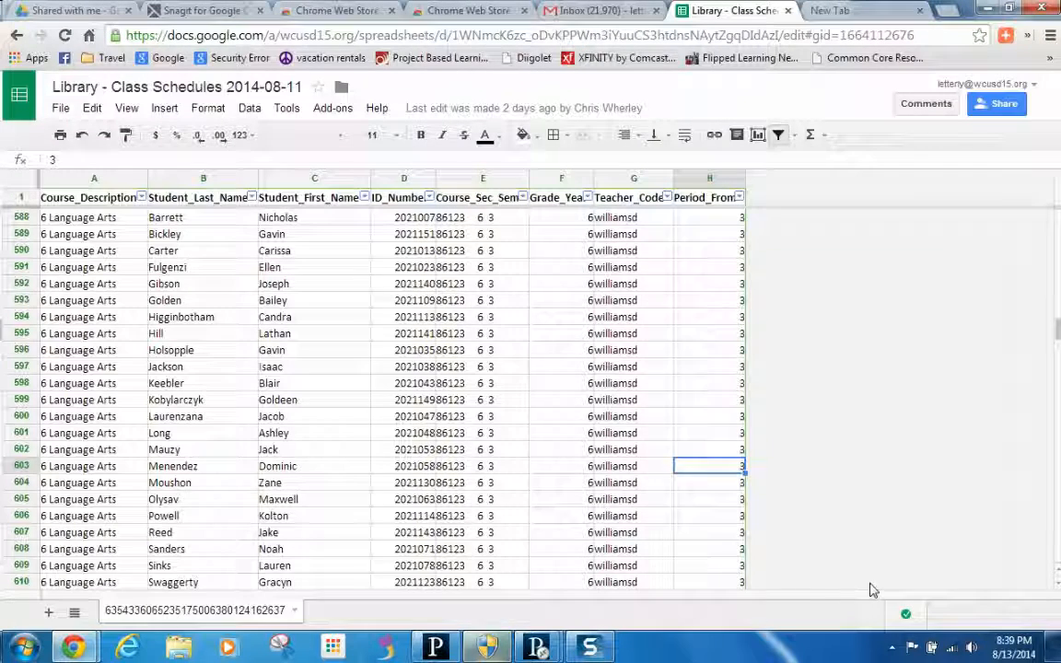
- Scroll the roster down two rows, then bring the Polaris patron results back in front
left_click(1058, 584)
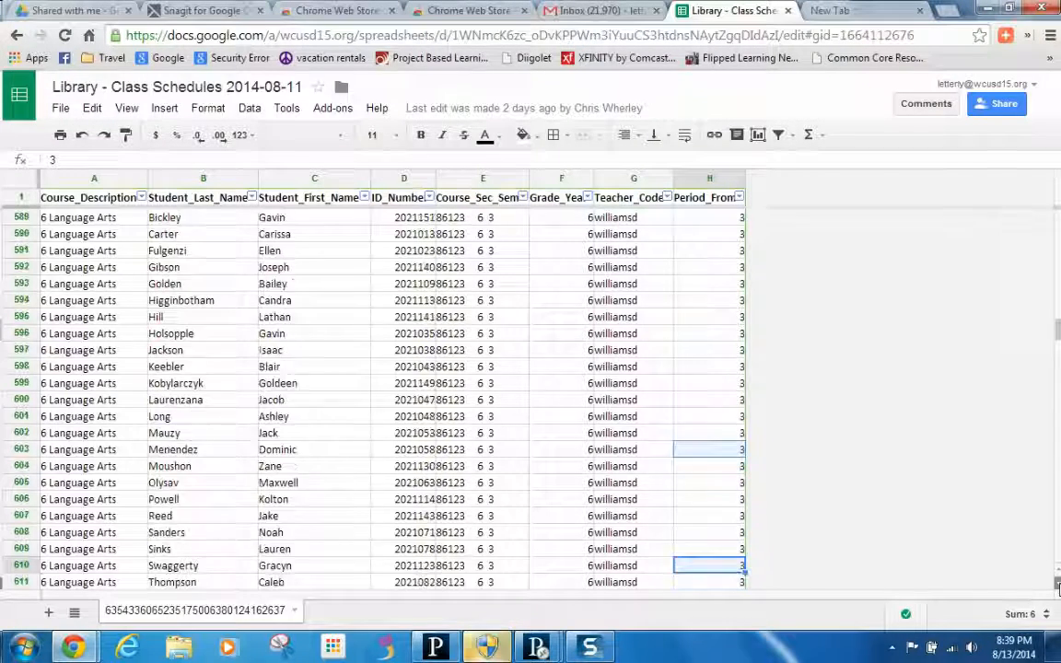
left_click(1057, 583)
left_click(1058, 584)
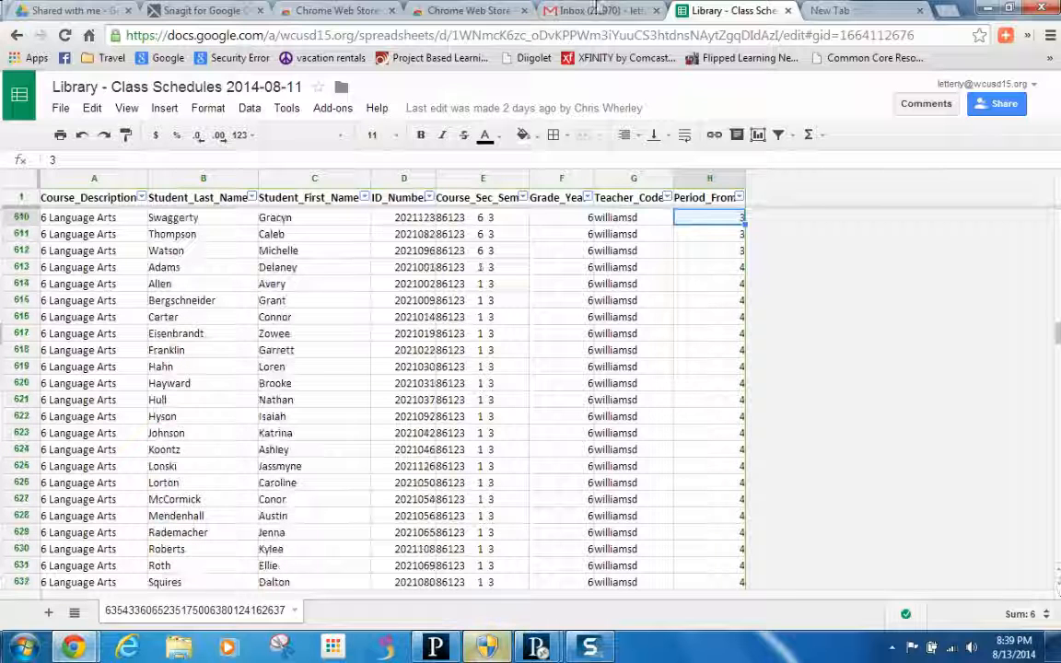
left_click(539, 647)
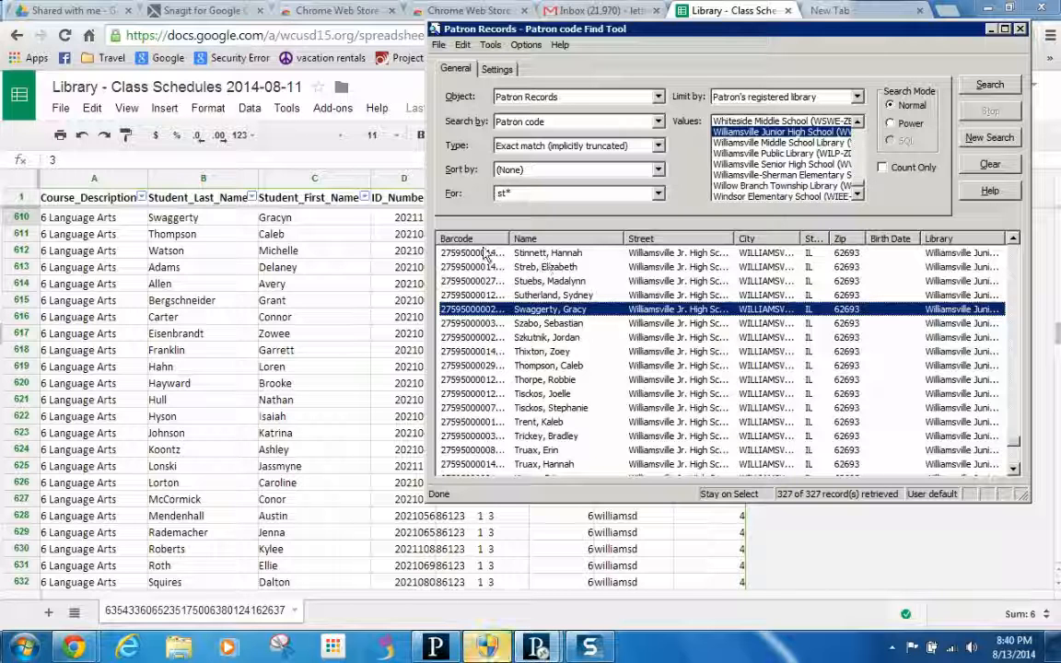
- Add two more class students to the selection and bring up Add to Record Set > New
left_click(527, 366, "ctrl")
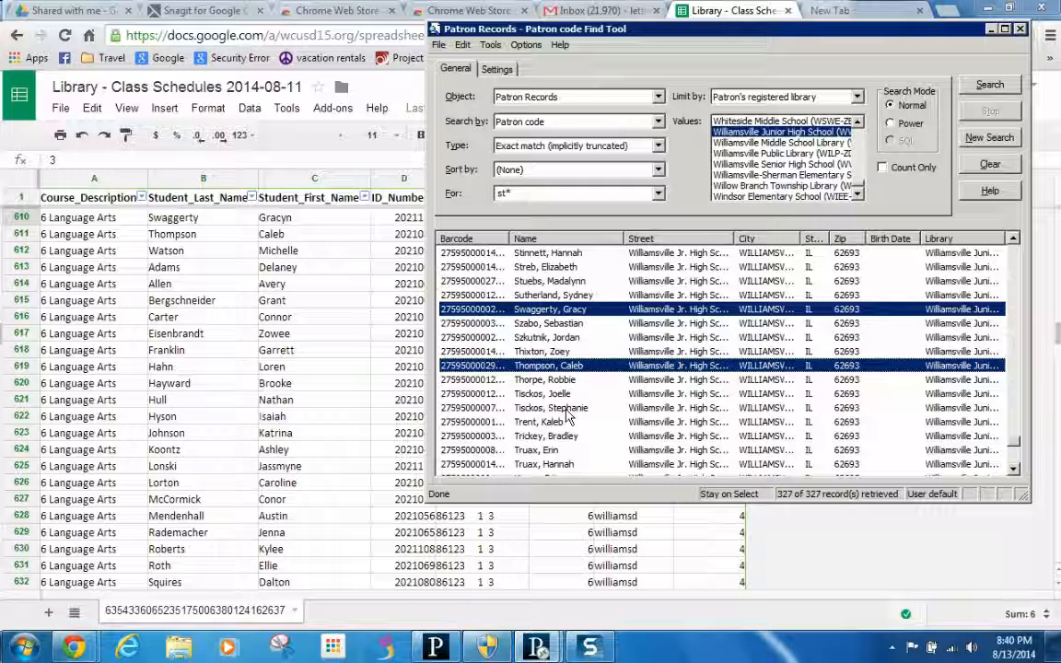
scroll(1009, 466, "down", 5)
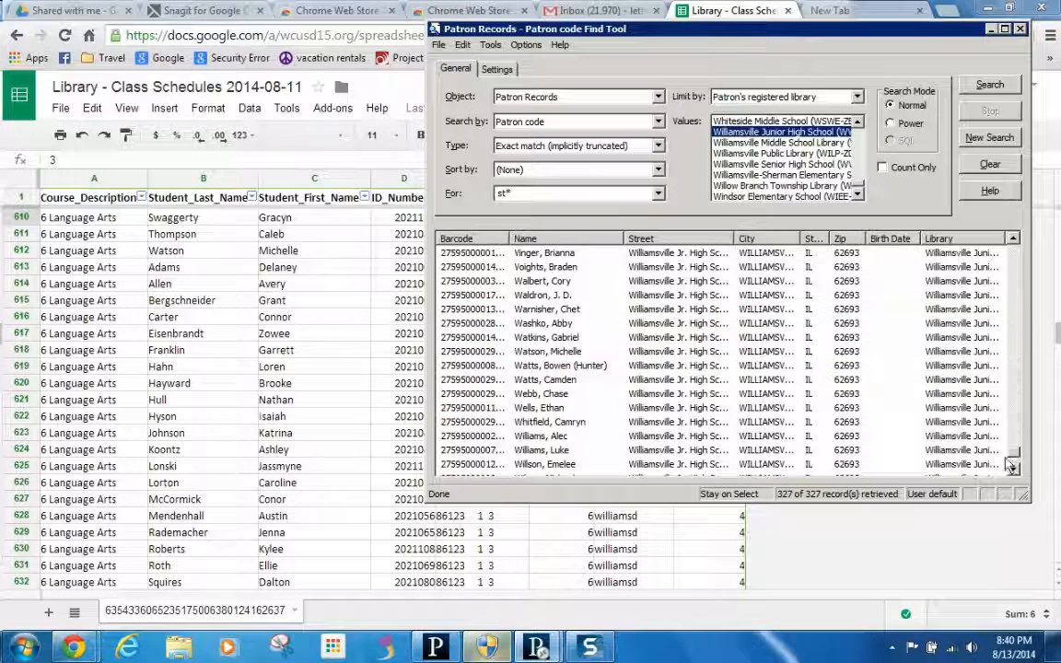
left_click(529, 354, "ctrl")
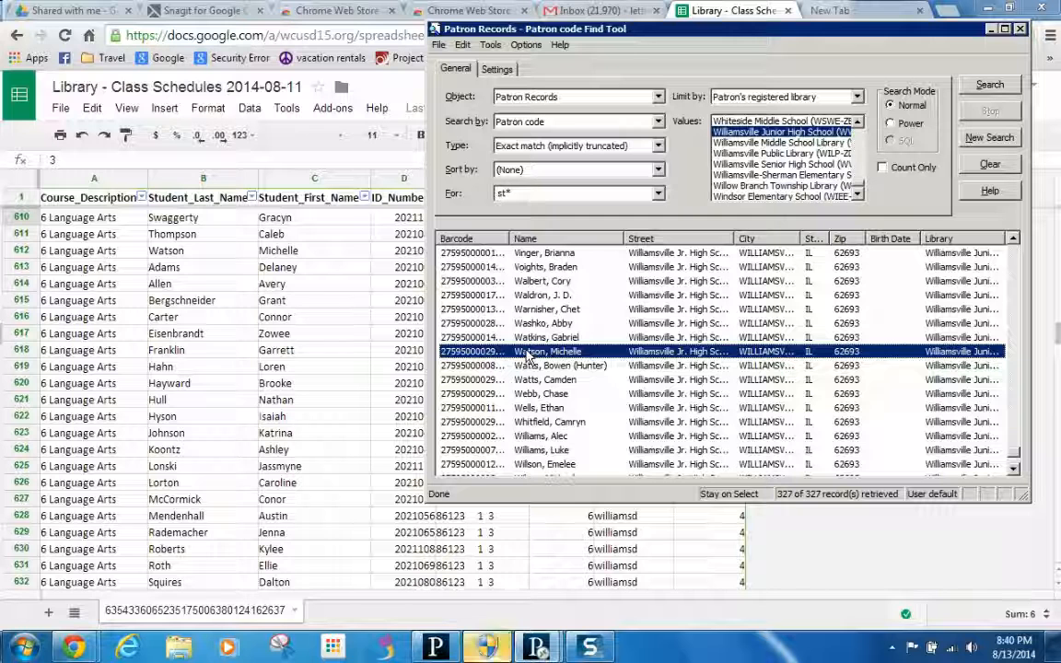
right_click(529, 358)
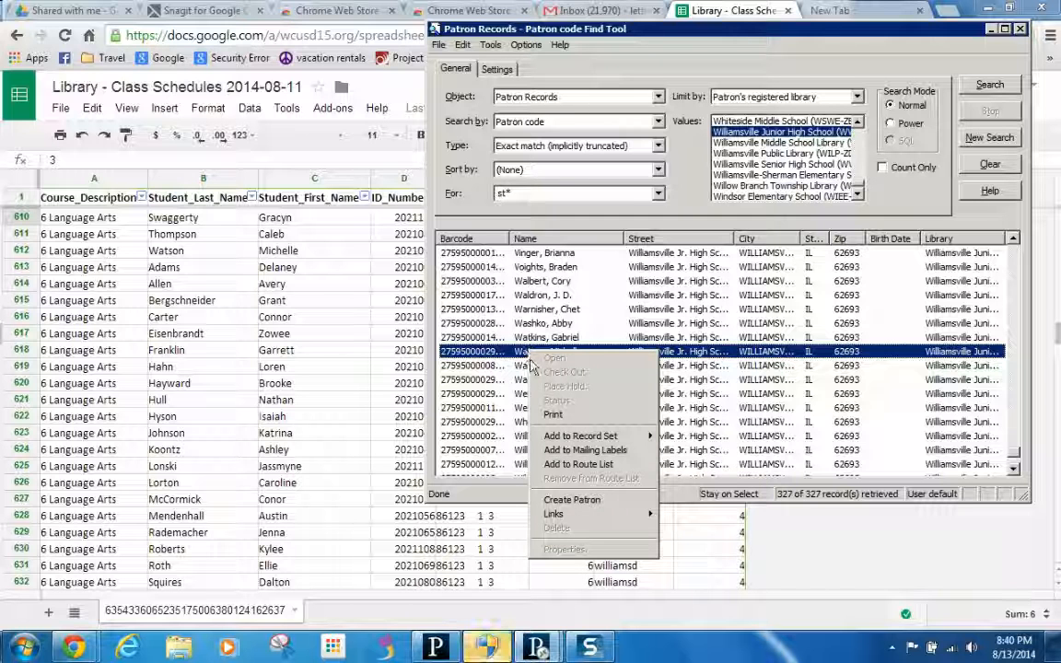
mouse_move(563, 438)
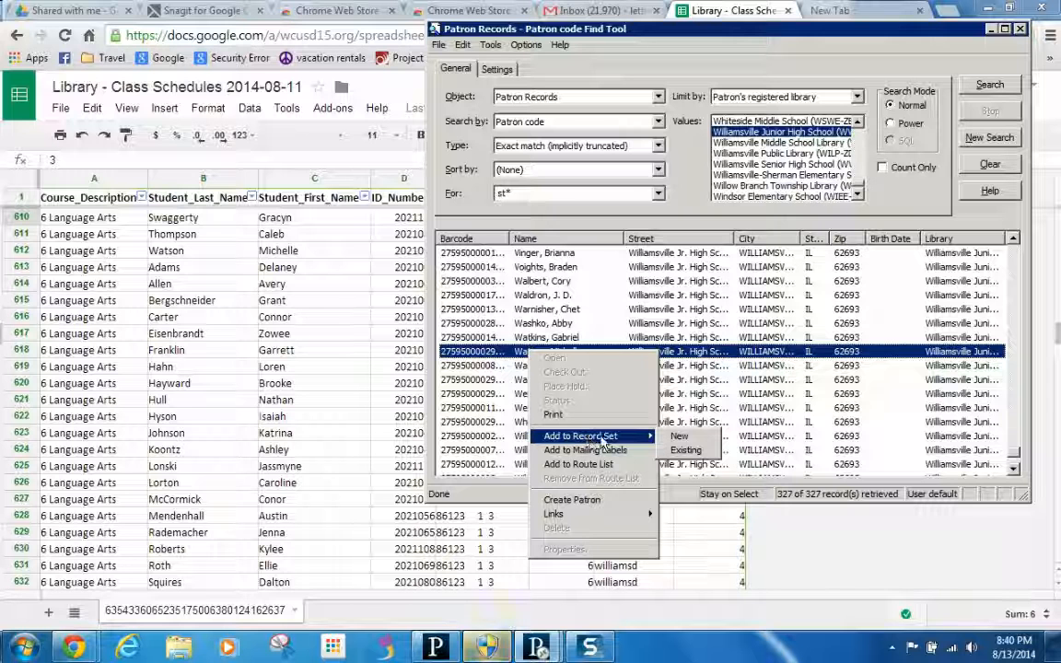
- Save the selection as a new record set named 14-15, teacher's name, period 3; select all 23
left_click(679, 438)
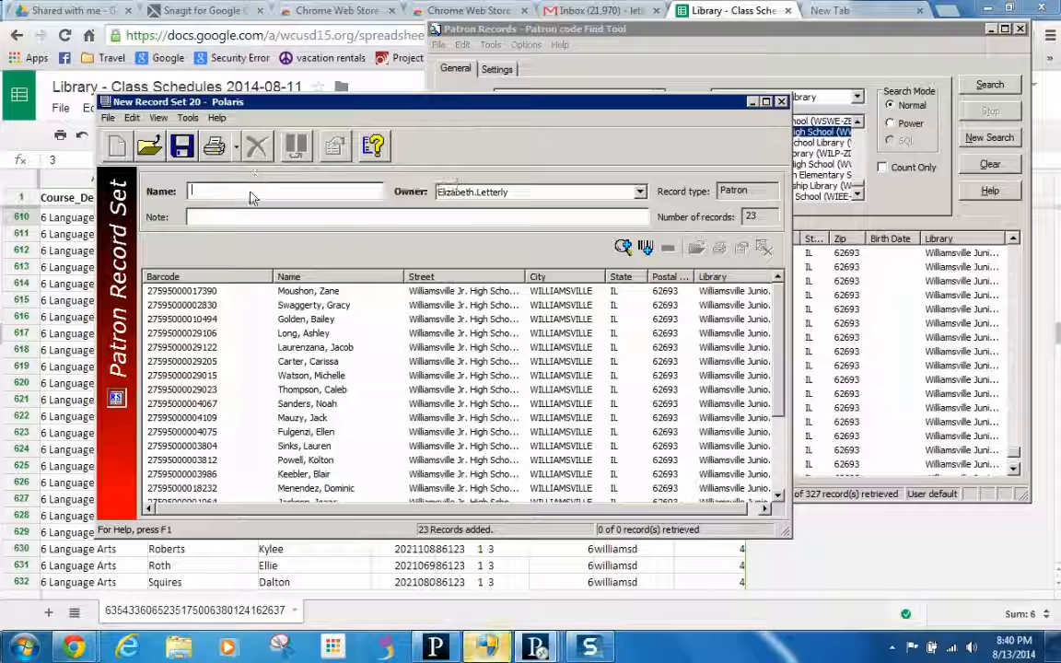
type("14-15")
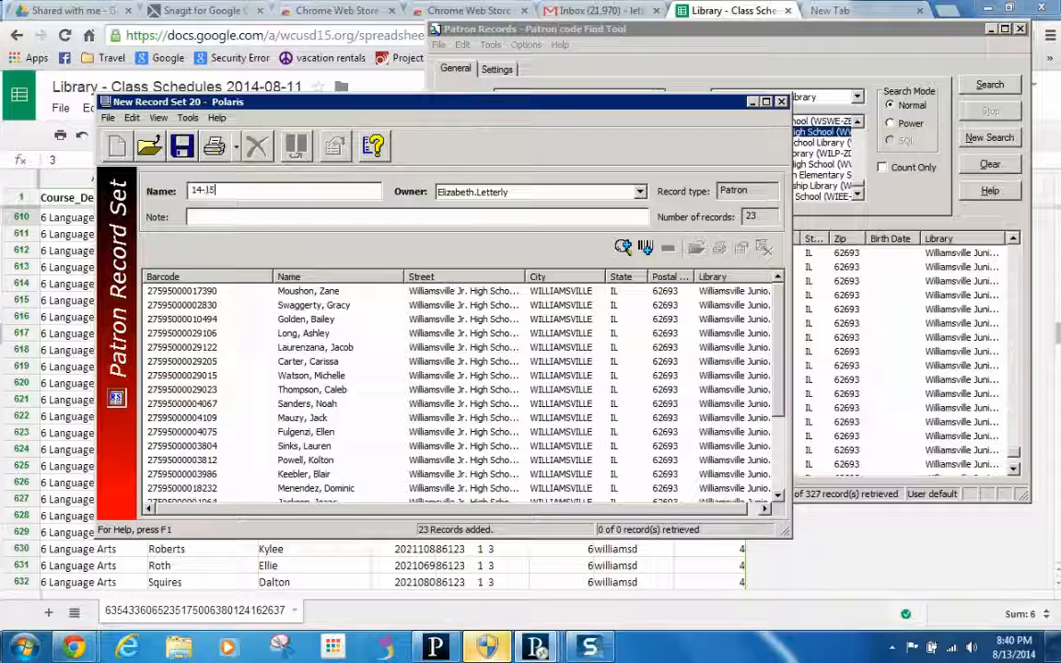
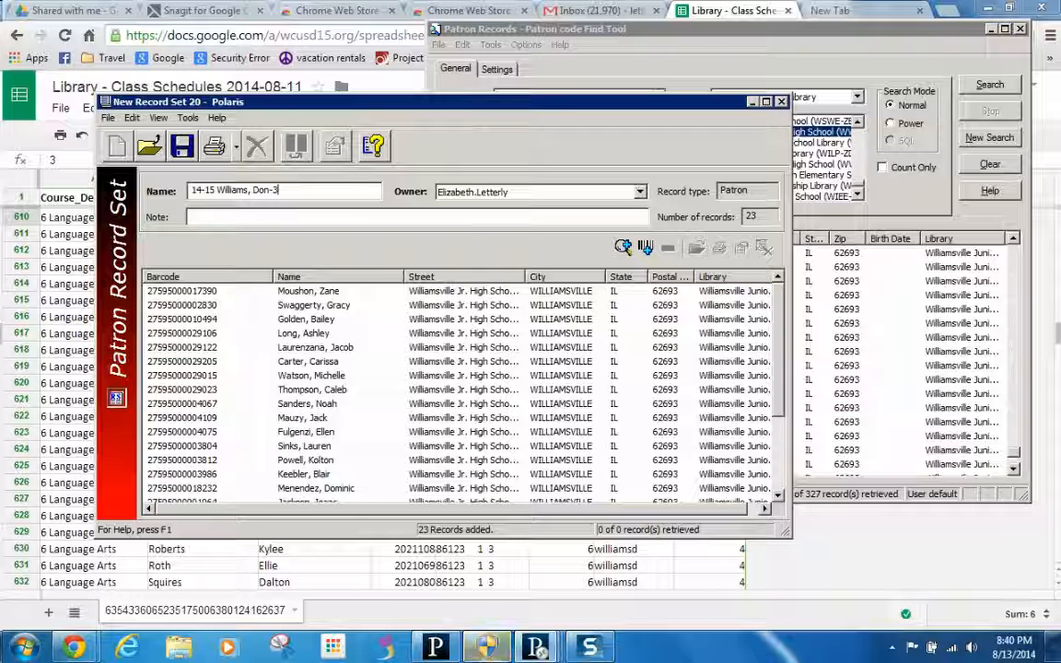
left_click(180, 147)
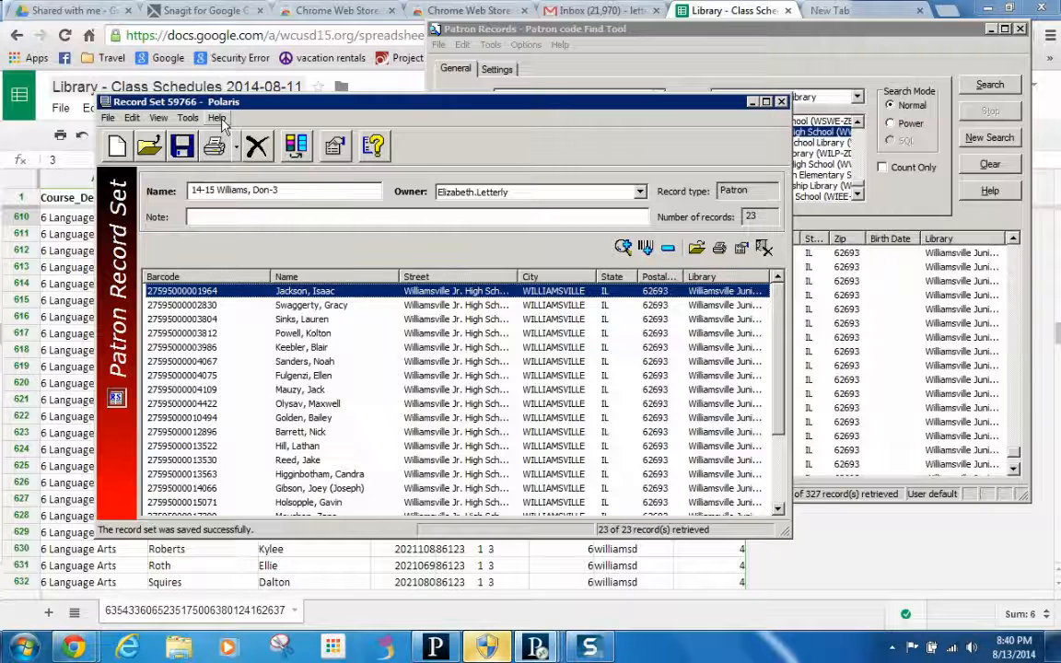
key("ctrl+a")
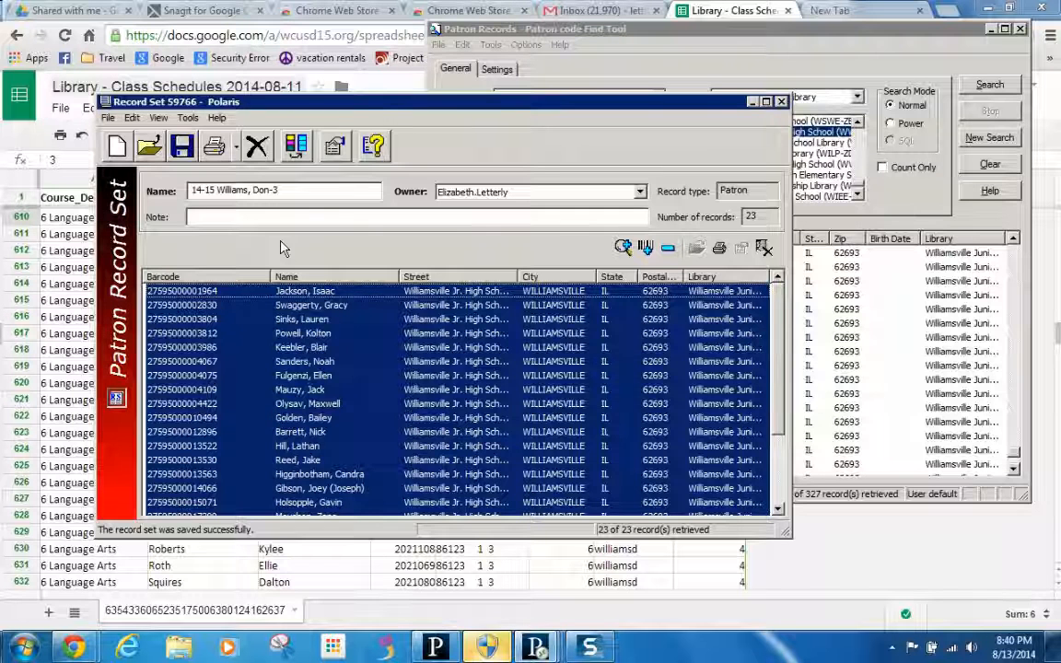
- Bulk-overwrite UDF 2 Homeroom/Location with the teacher's surname plus '-3' for all 23 patrons
left_click(297, 145)
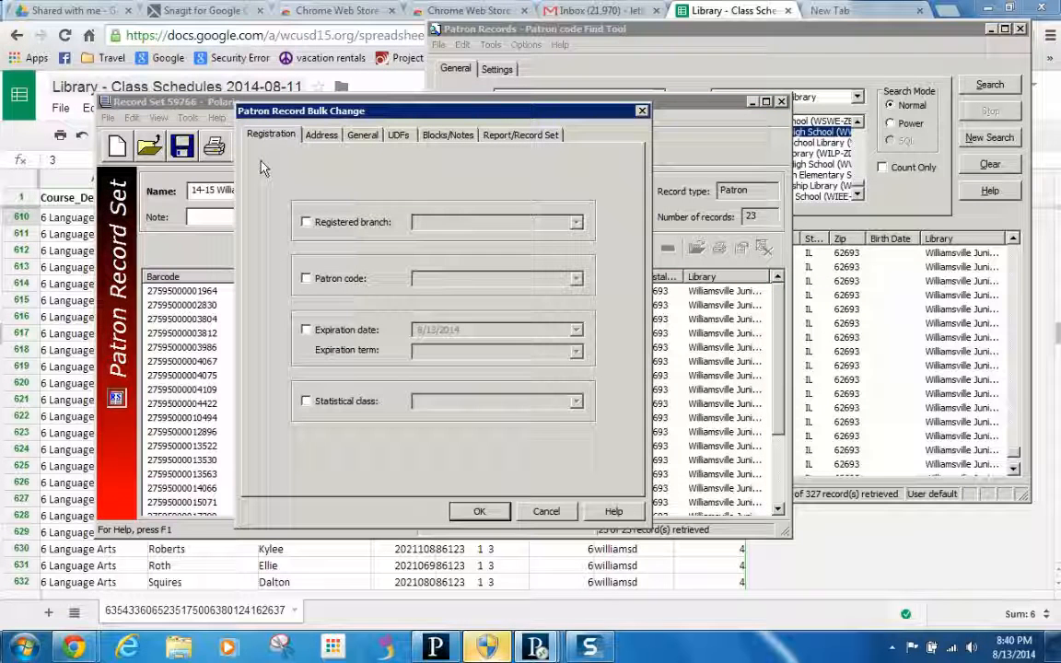
left_click(401, 136)
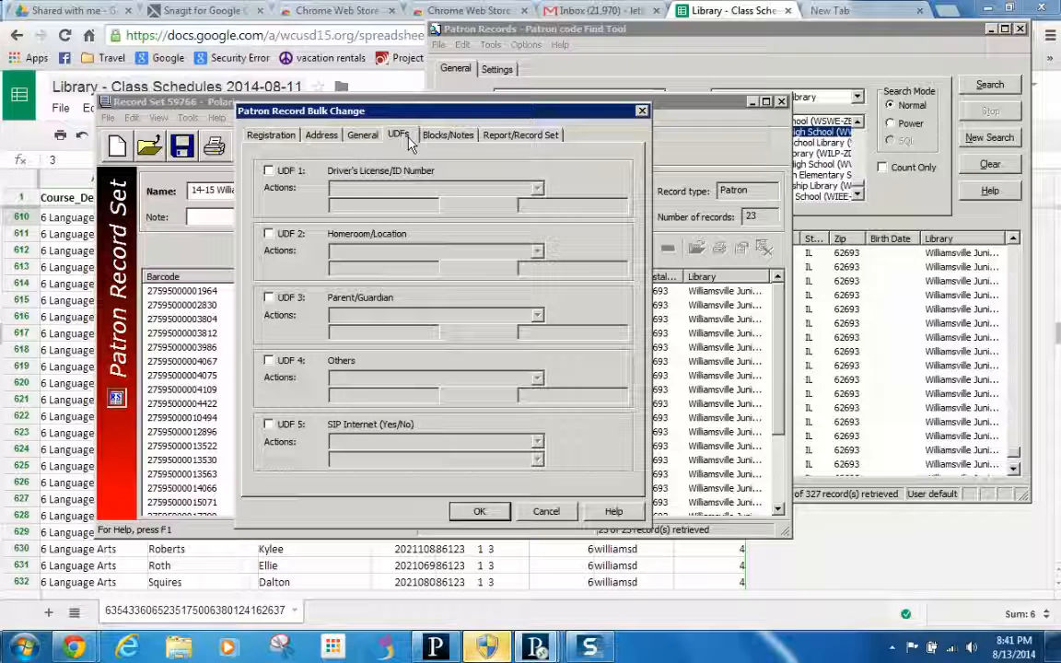
left_click(268, 234)
left_click(538, 250)
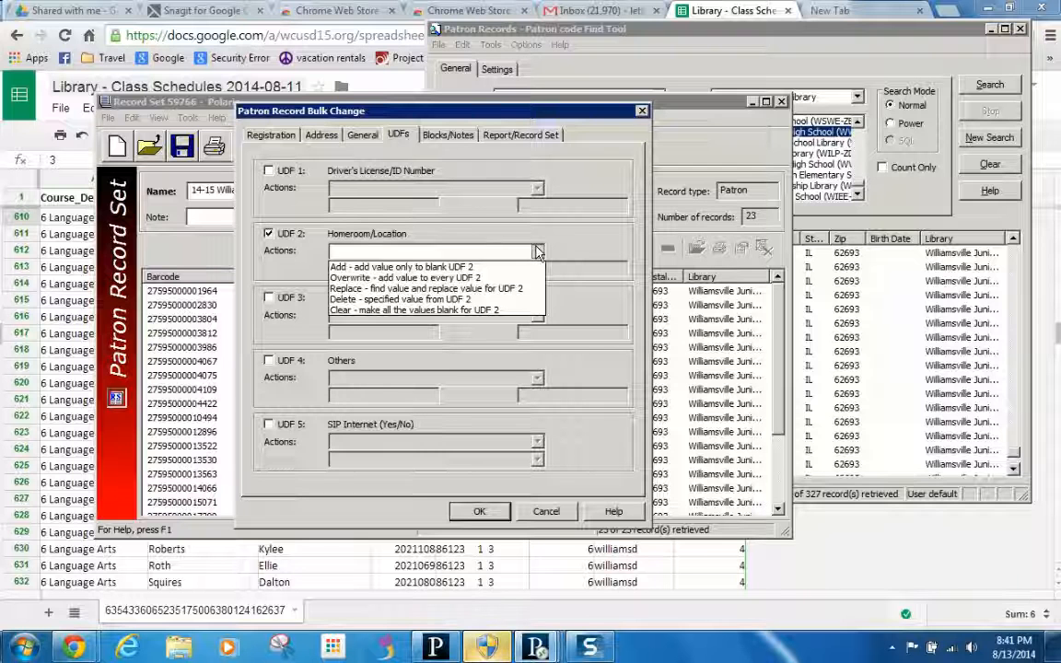
left_click(418, 277)
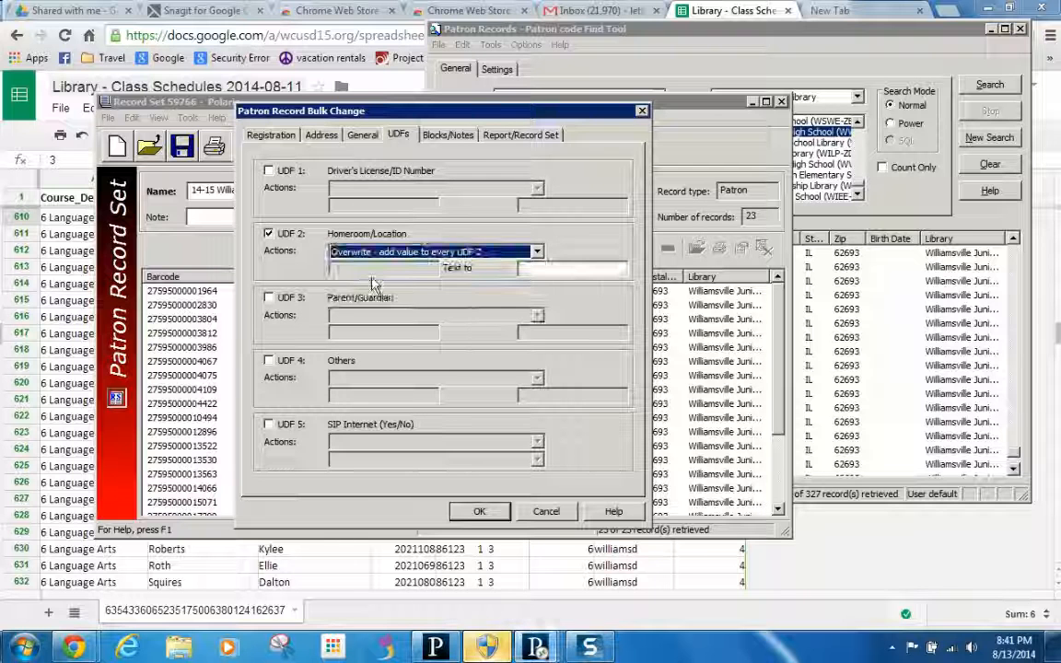
left_click(524, 267)
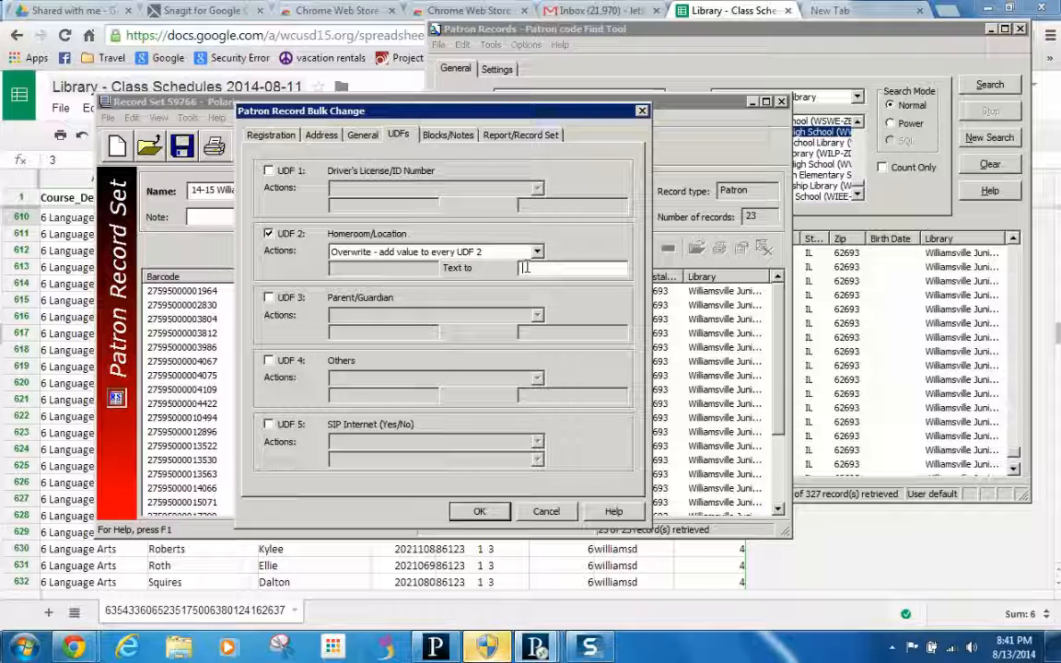
type("Williams-3")
left_click_drag(427, 117, 520, 129)
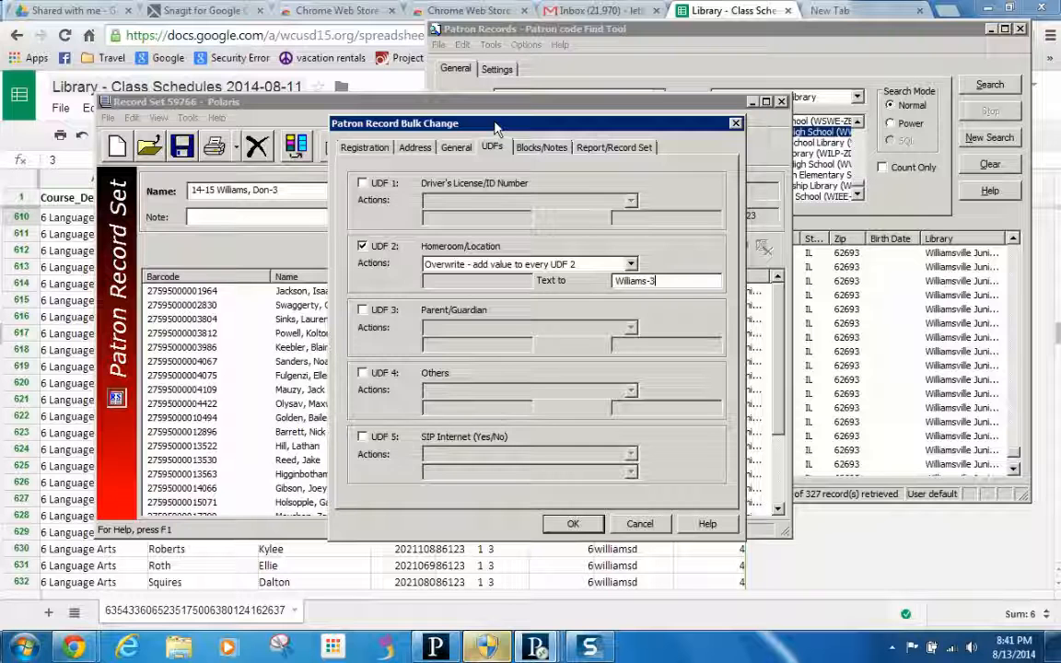
left_click(574, 524)
left_click(419, 492)
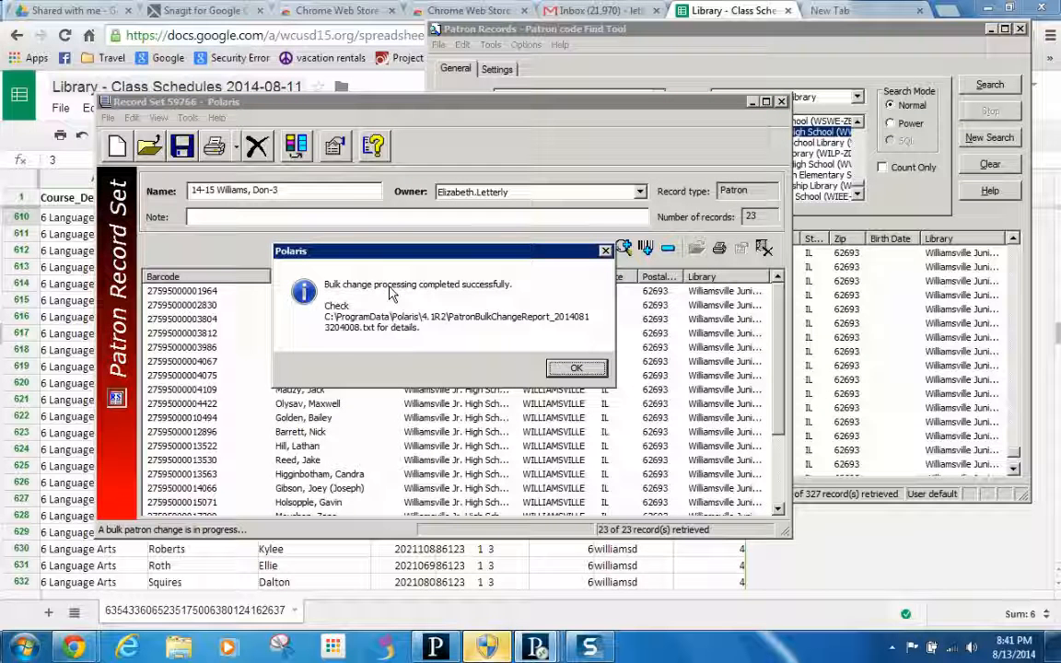
left_click(571, 367)
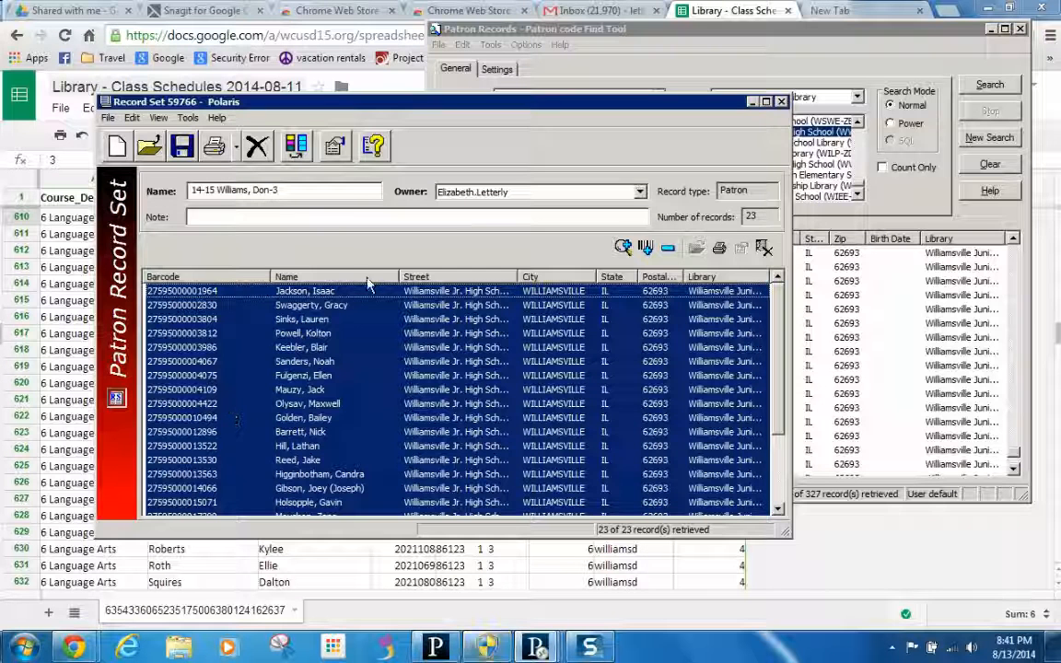
- Close the Record Set window and select the first of the 327 student records in the Find Tool
left_click(780, 103)
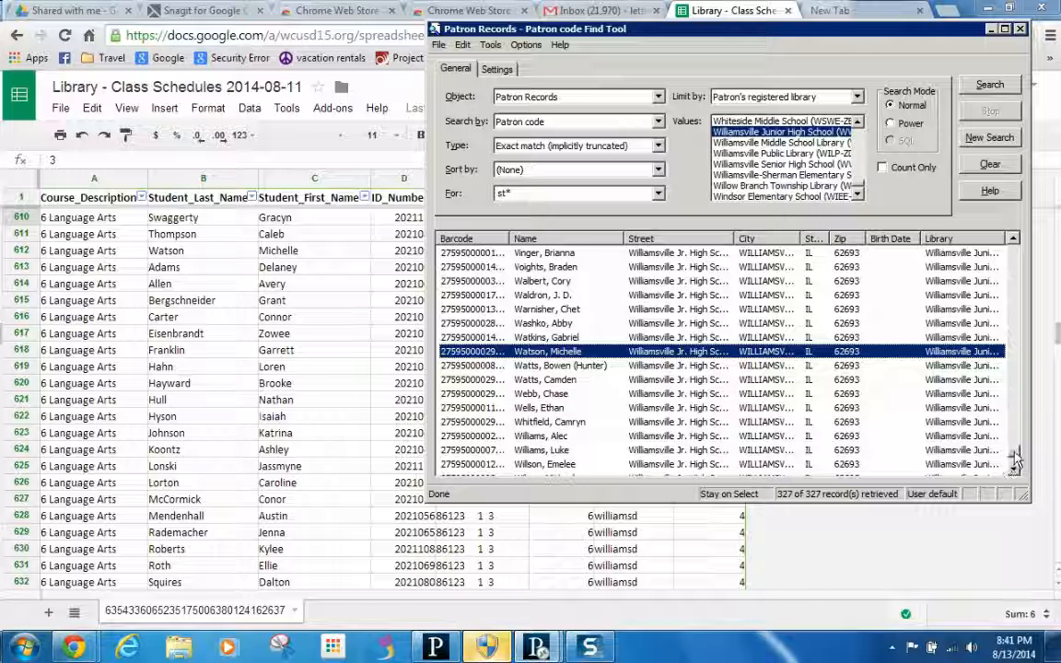
left_click_drag(1014, 454, 1017, 243)
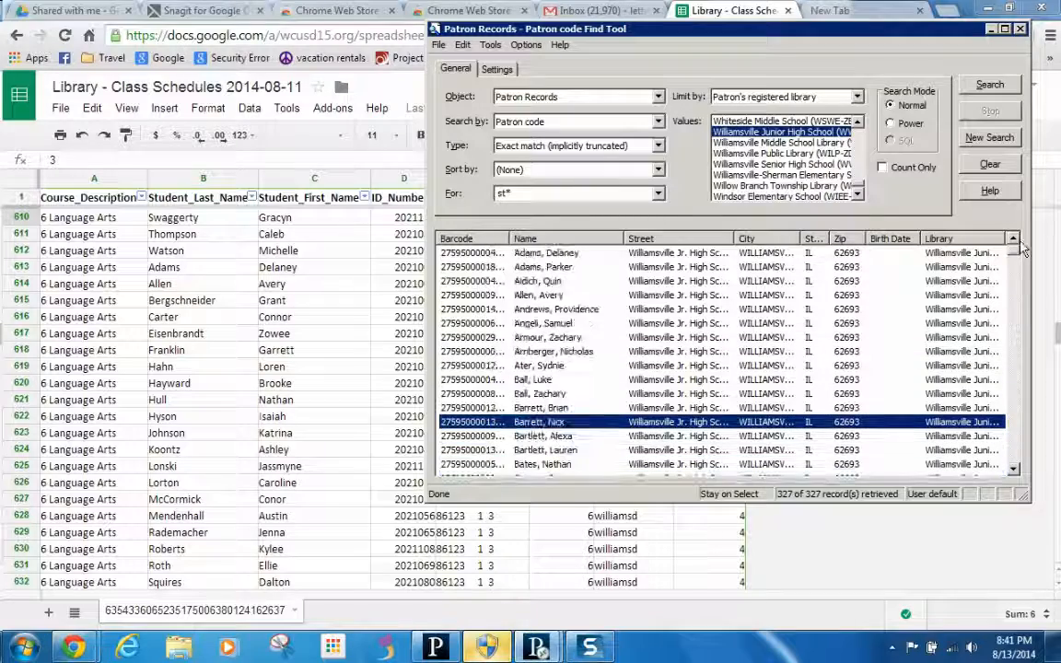
left_click_drag(716, 29, 724, 57)
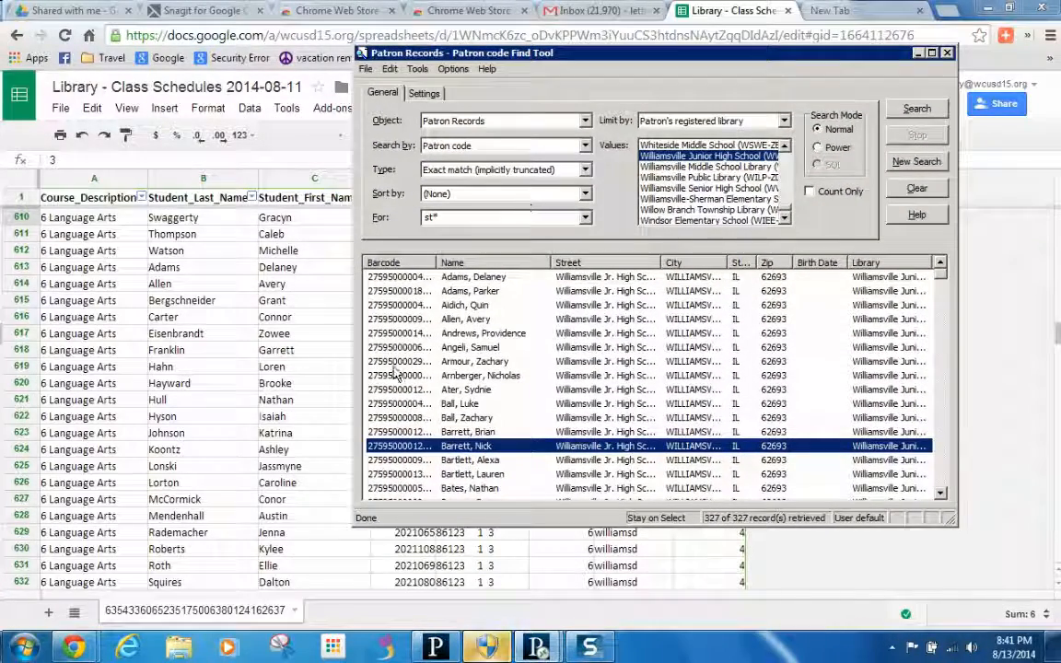
left_click(469, 277)
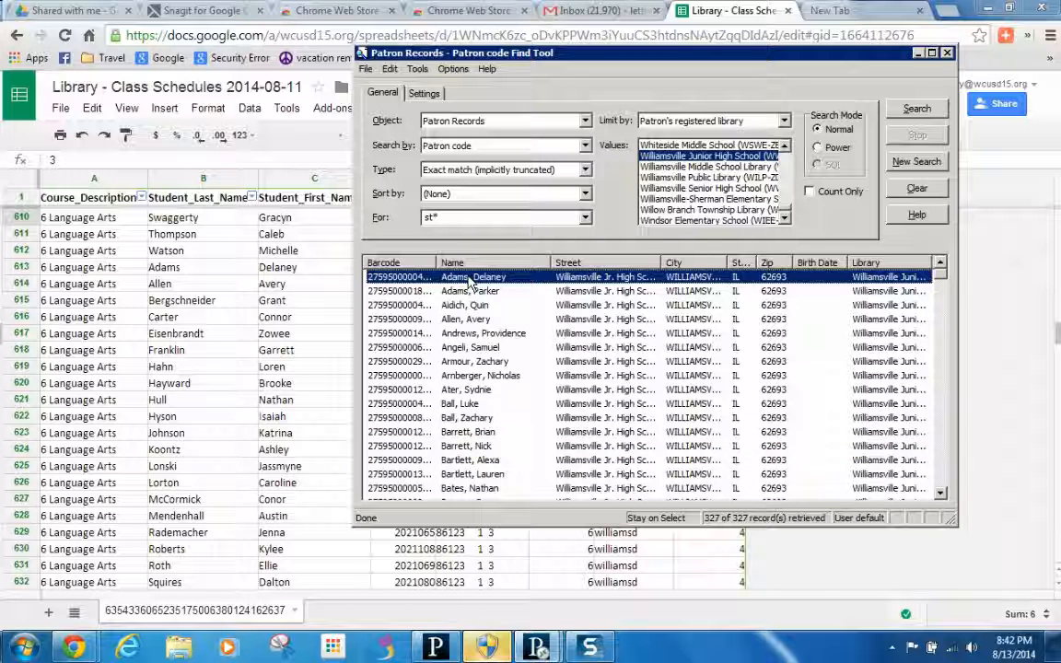